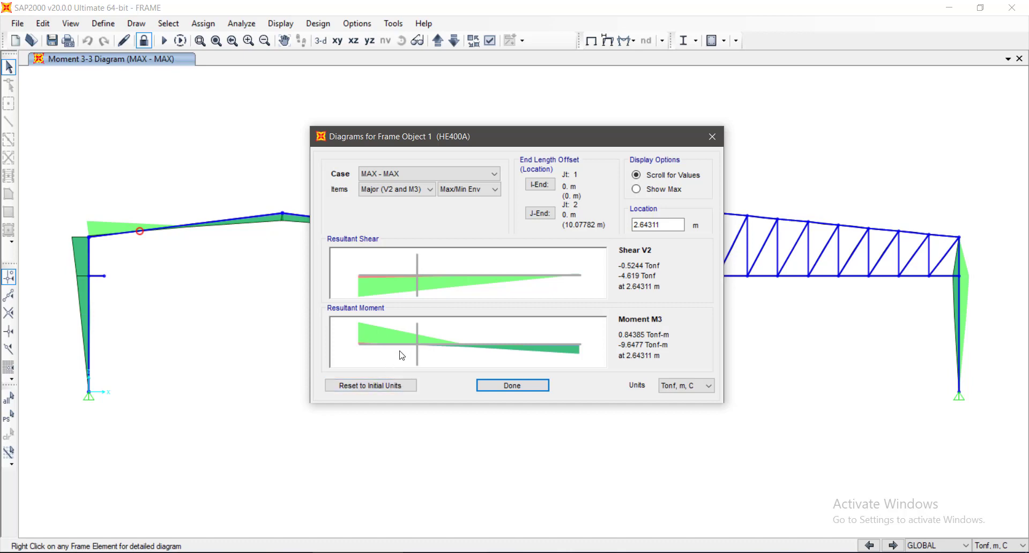
Examine the shear and moment of frame object 1 at location 0 m for the MAX - MAX case.
{"action": "left_click_drag", "start_coordinate": [671, 221], "coordinate": [641, 229]}
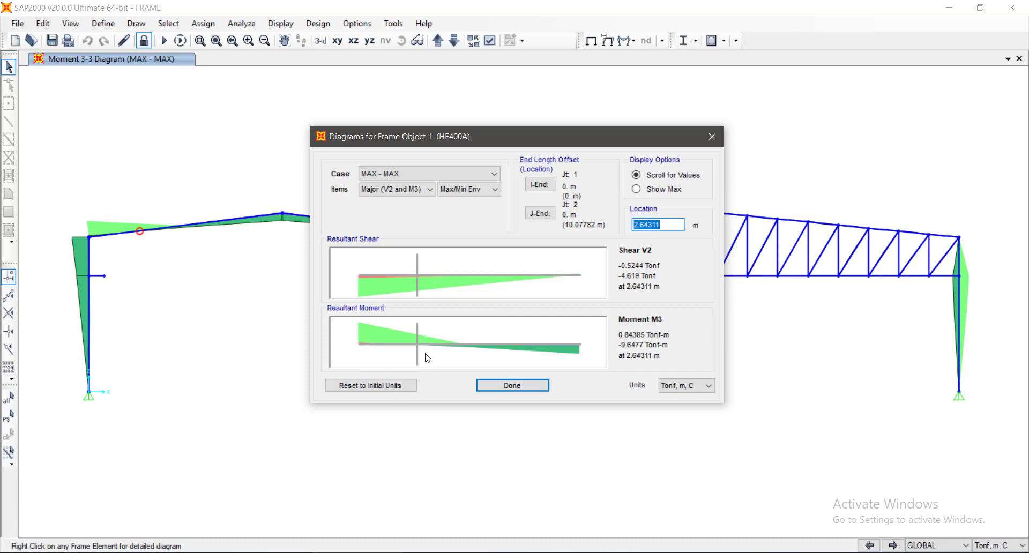
{"action": "left_click_drag", "start_coordinate": [420, 356], "coordinate": [326, 336]}
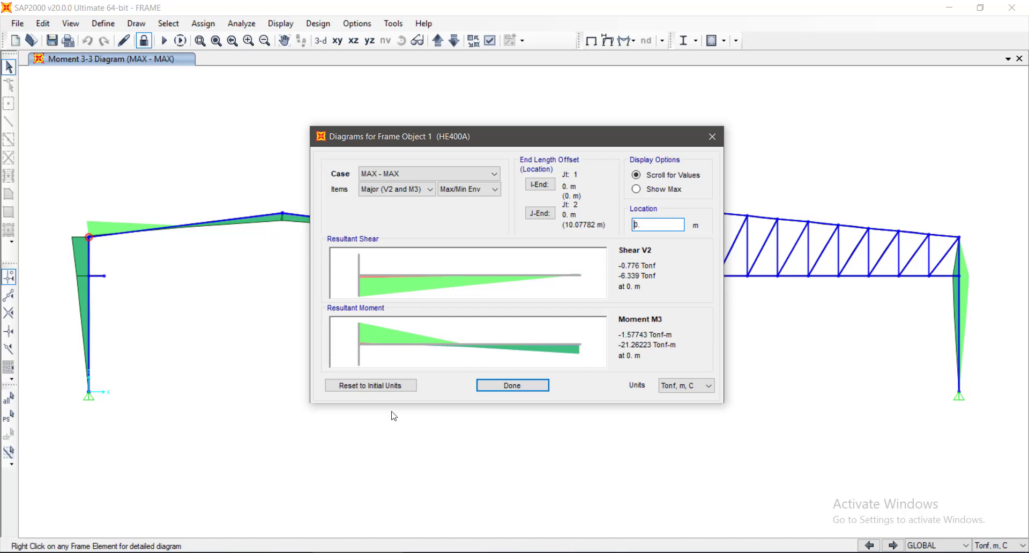
Switch to Excel and delete the FrameElem and ElemStation columns from the Element Forces - Frames table.
{"action": "left_click", "coordinate": [539, 552]}
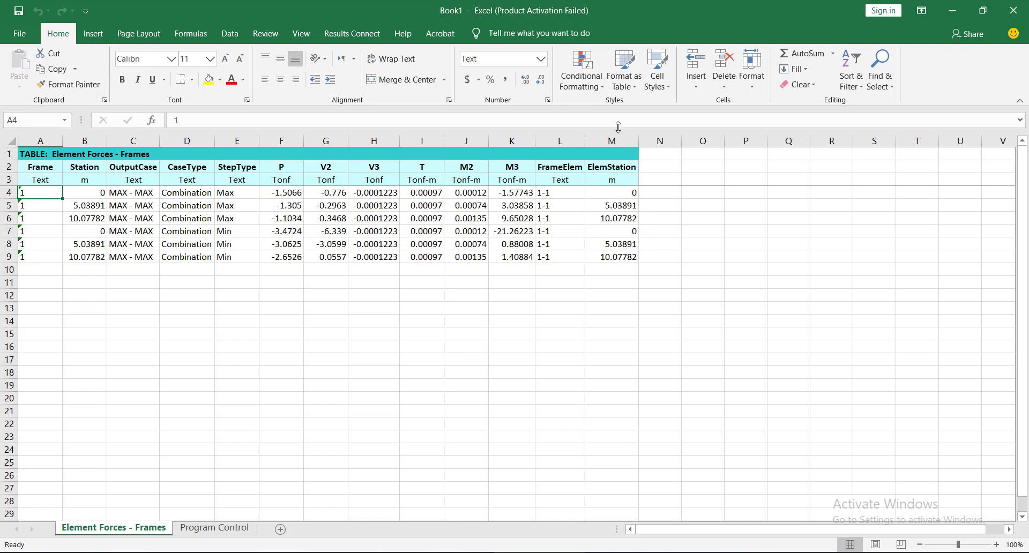
{"action": "mouse_move", "coordinate": [601, 140]}
{"action": "left_mouse_down"}
{"action": "mouse_move", "coordinate": [550, 163]}
{"action": "mouse_move", "coordinate": [565, 190]}
{"action": "left_mouse_up"}
{"action": "right_click", "coordinate": [565, 190]}
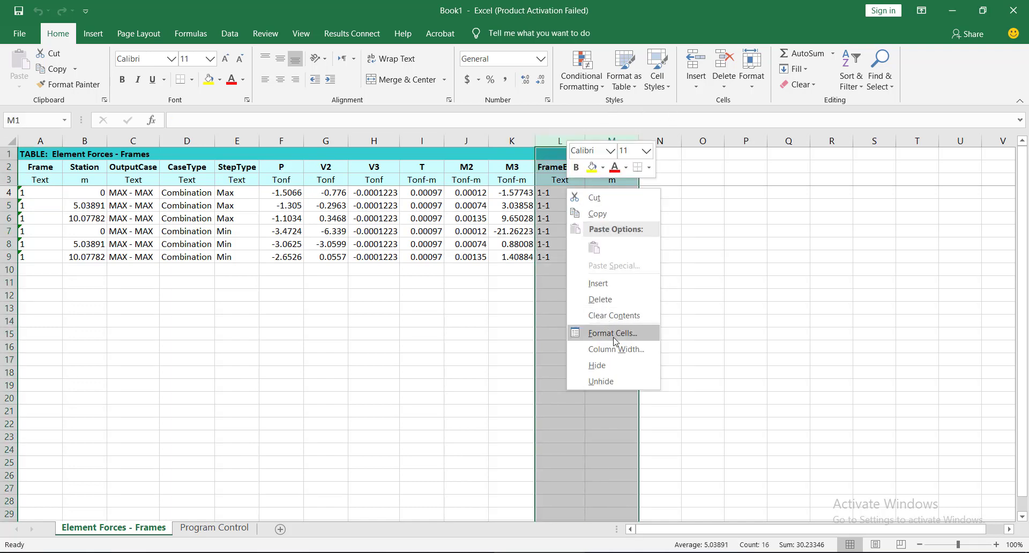
{"action": "left_click", "coordinate": [608, 303]}
Delete the V3, T and M2 columns and the five columns from Frame through StepType, leaving P, V2 and M3.
{"action": "left_click_drag", "start_coordinate": [466, 141], "coordinate": [369, 192]}
{"action": "right_click", "coordinate": [385, 201]}
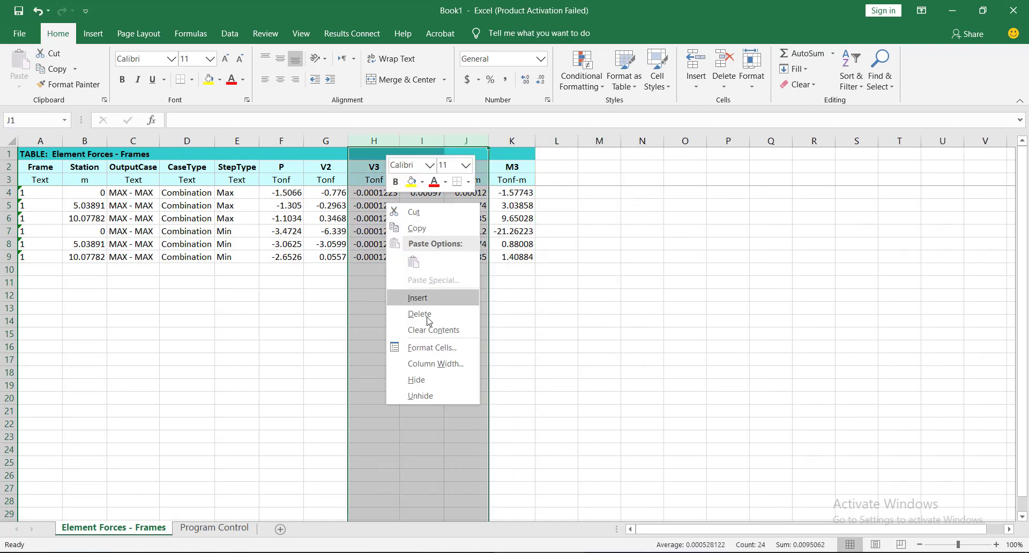
{"action": "left_click", "coordinate": [430, 320]}
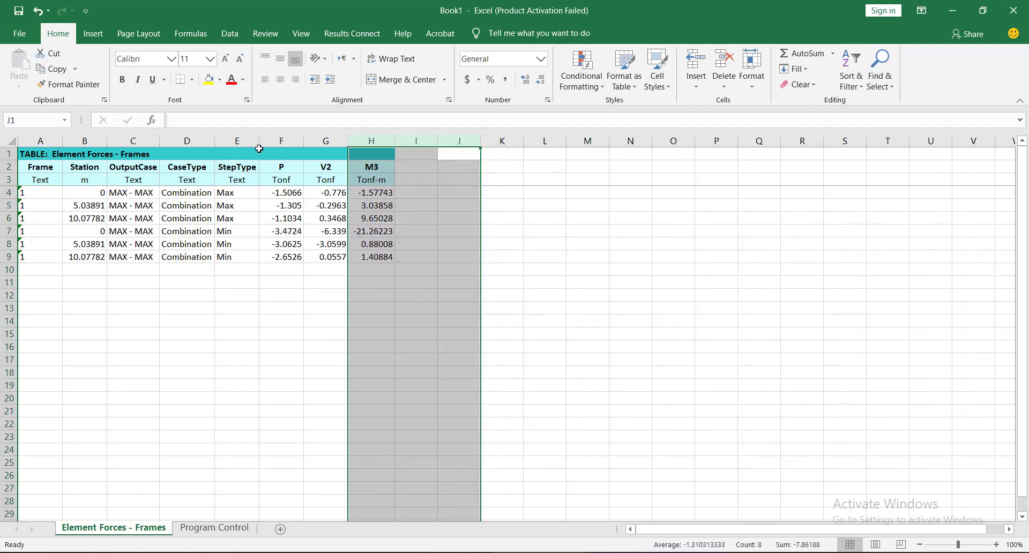
{"action": "left_click_drag", "start_coordinate": [233, 141], "coordinate": [40, 220]}
{"action": "right_click", "coordinate": [115, 213]}
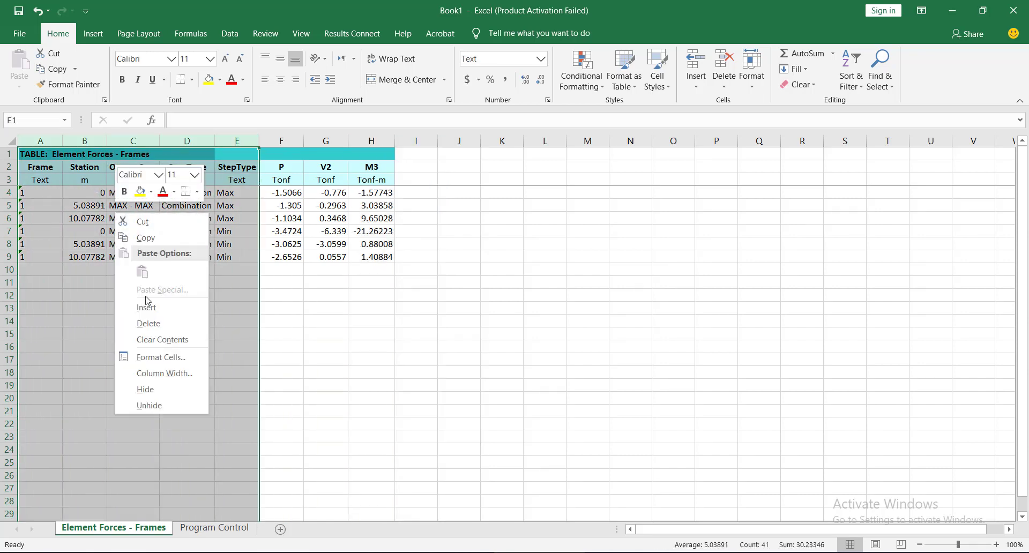
{"action": "left_click", "coordinate": [154, 324]}
Enter the label "MX +VE" in cell I7.
{"action": "left_click", "coordinate": [389, 230]}
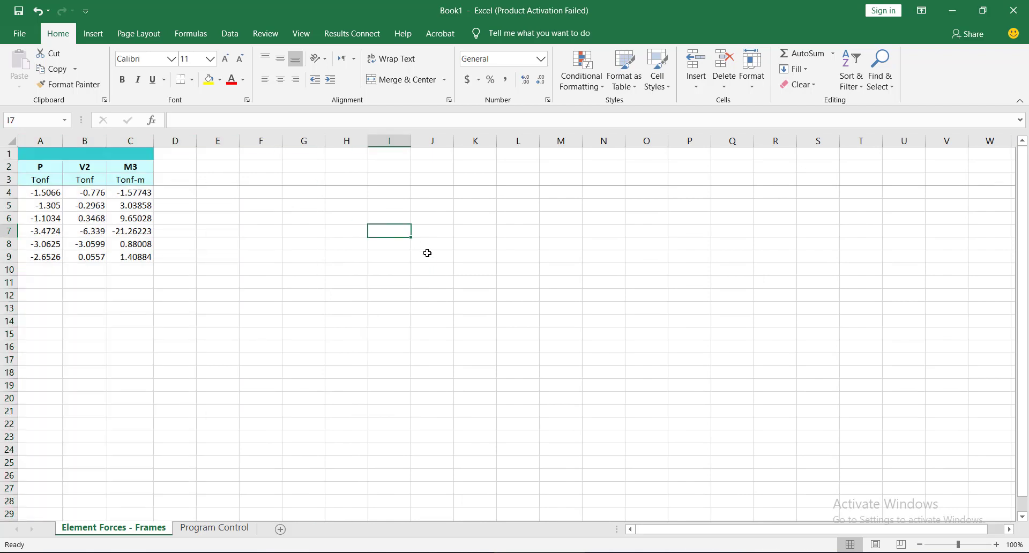
{"action": "type", "text": "M"}
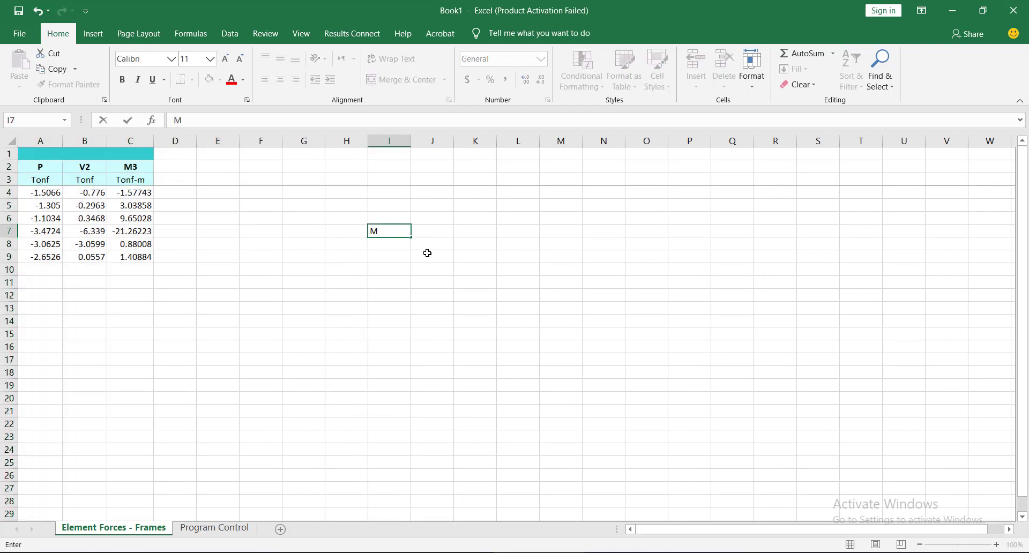
{"action": "type", "text": "AX +VE"}
{"action": "left_click", "coordinate": [432, 226]}
{"action": "double_click", "coordinate": [377, 231]}
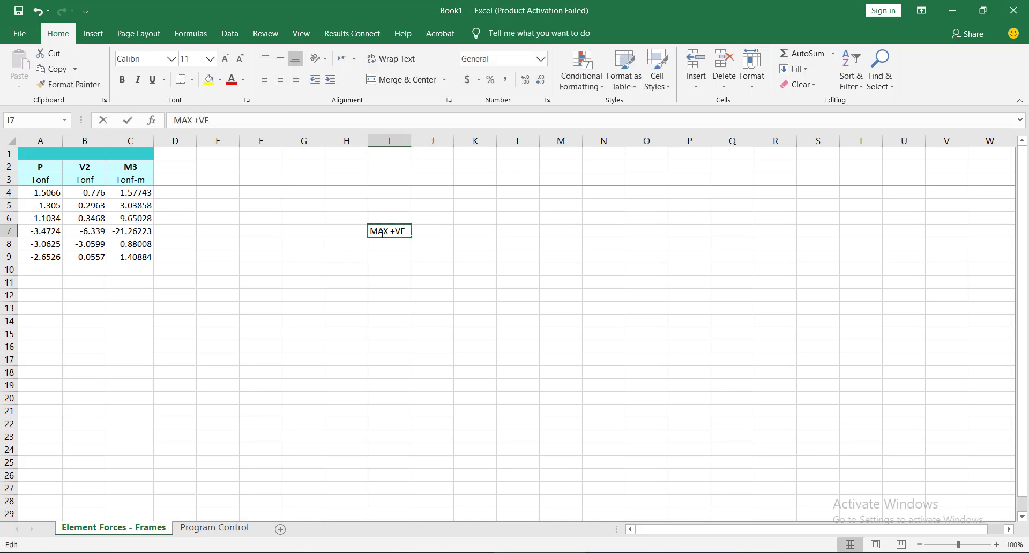
{"action": "key", "text": "BackSpace"}
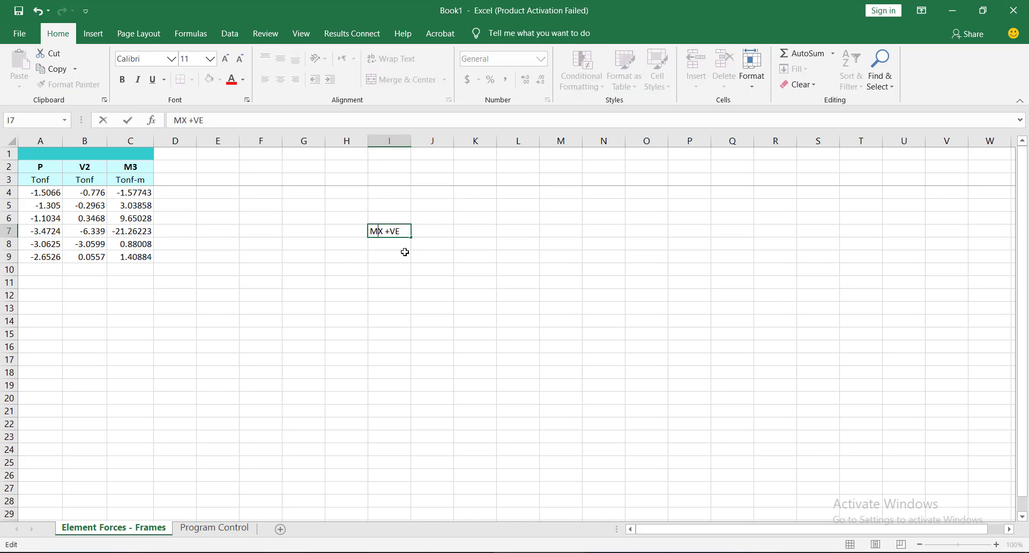
Calculate the maximum M3 moment in J7 with =MAX(C4:C9).
{"action": "left_click", "coordinate": [422, 229]}
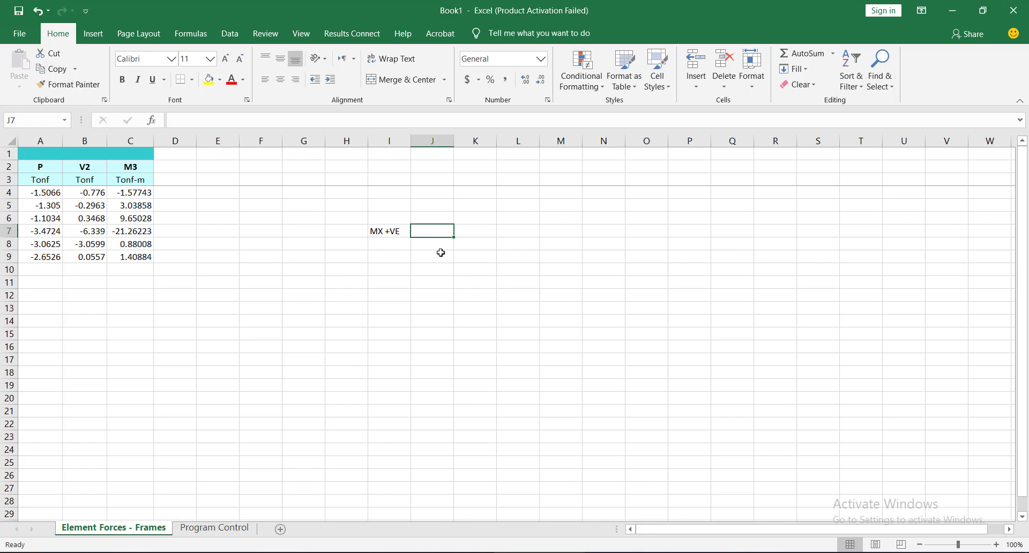
{"action": "type", "text": "="}
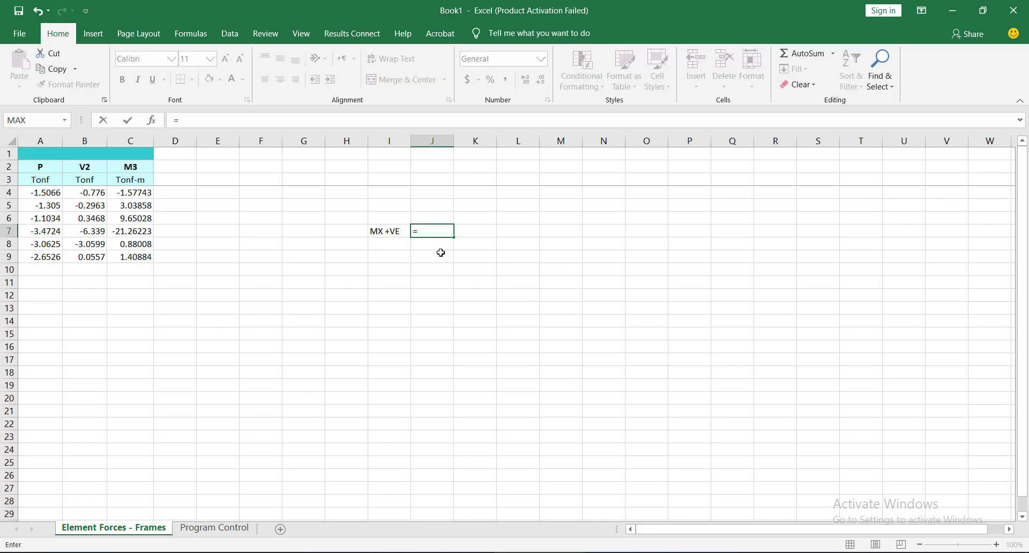
{"action": "type", "text": "MA"}
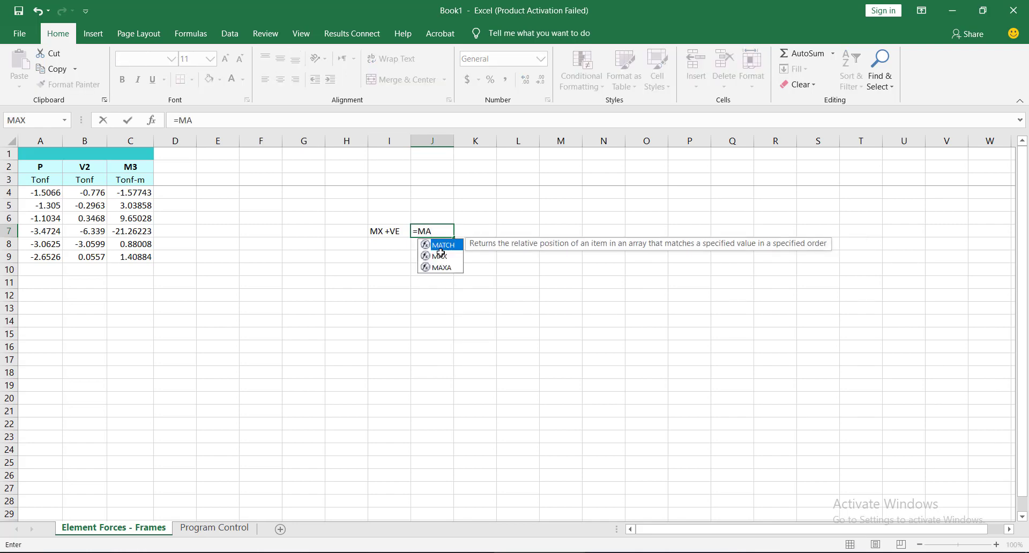
{"action": "type", "text": "X"}
{"action": "double_click", "coordinate": [440, 245]}
{"action": "left_click_drag", "start_coordinate": [142, 194], "coordinate": [141, 260]}
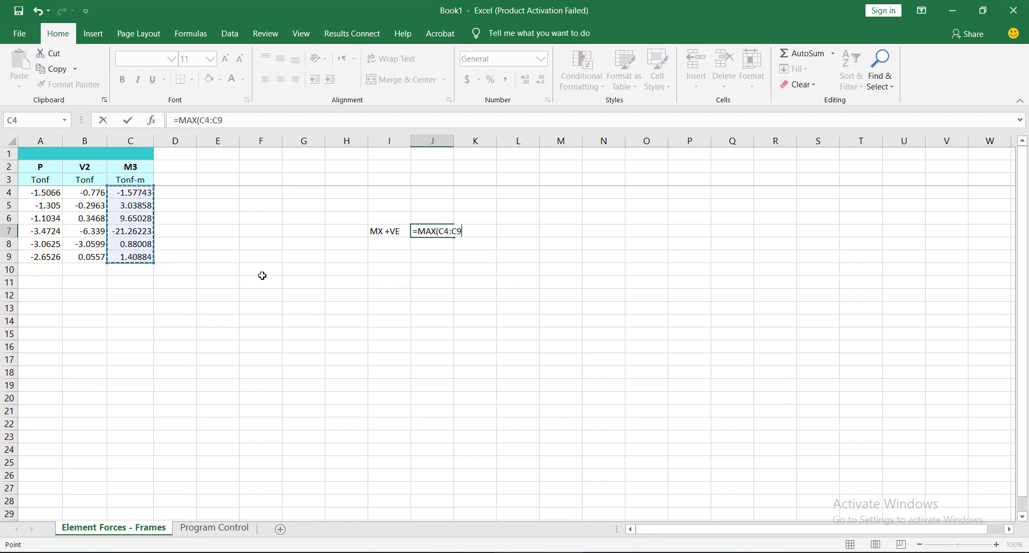
{"action": "key", "text": "Return"}
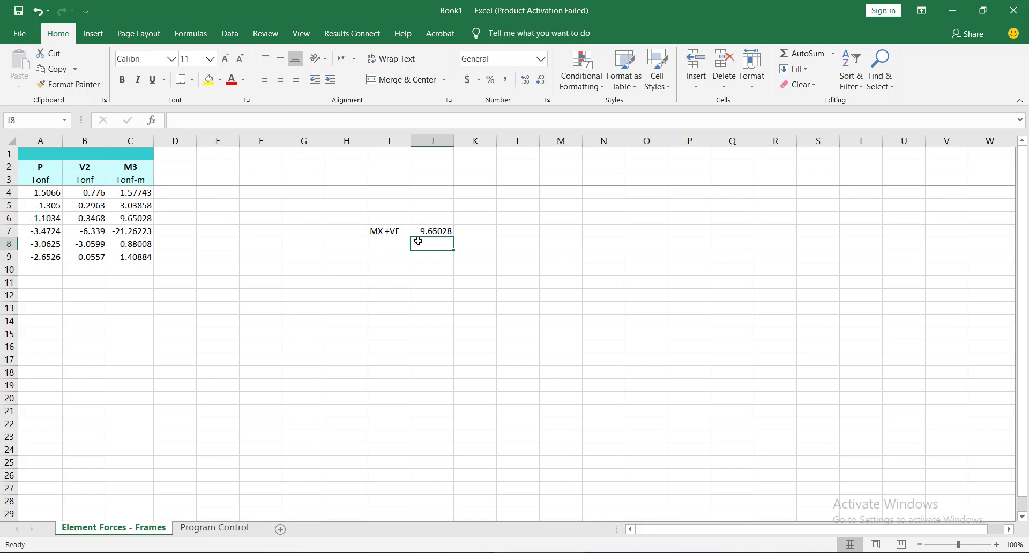
Copy the moment label down to I8 and change it to "MX -VE".
{"action": "left_click", "coordinate": [383, 230]}
{"action": "left_click_drag", "start_coordinate": [411, 237], "coordinate": [411, 250]}
{"action": "double_click", "coordinate": [389, 244]}
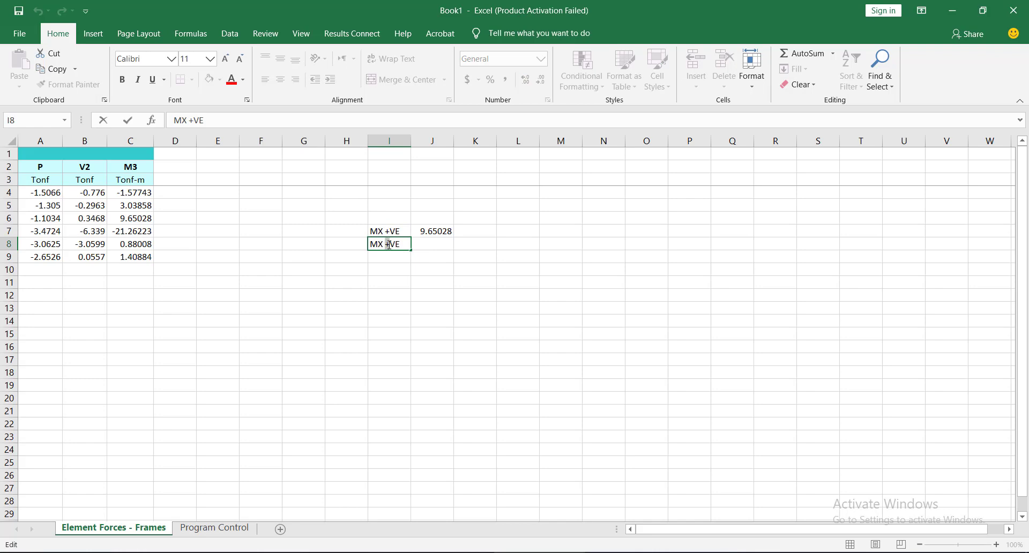
{"action": "type", "text": "-"}
{"action": "left_click", "coordinate": [421, 246]}
Copy the J7 formula down to J8 and change its function to MIN, giving =MIN(C5:C10).
{"action": "left_click", "coordinate": [445, 232]}
{"action": "mouse_move", "coordinate": [452, 236]}
{"action": "left_mouse_down"}
{"action": "mouse_move", "coordinate": [452, 249]}
{"action": "mouse_move", "coordinate": [436, 245]}
{"action": "left_mouse_up"}
{"action": "double_click", "coordinate": [428, 244]}
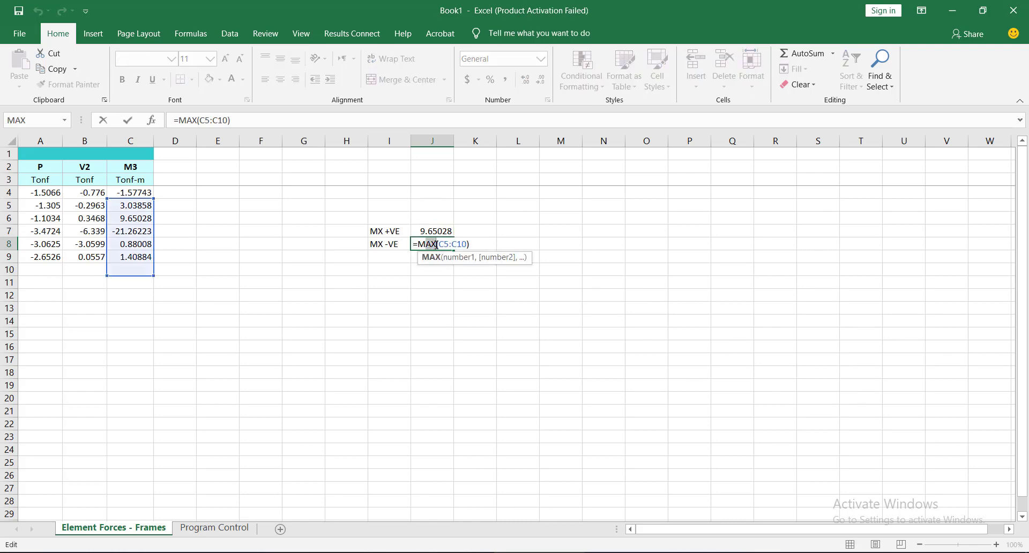
{"action": "type", "text": "IN"}
{"action": "key", "text": "Return"}
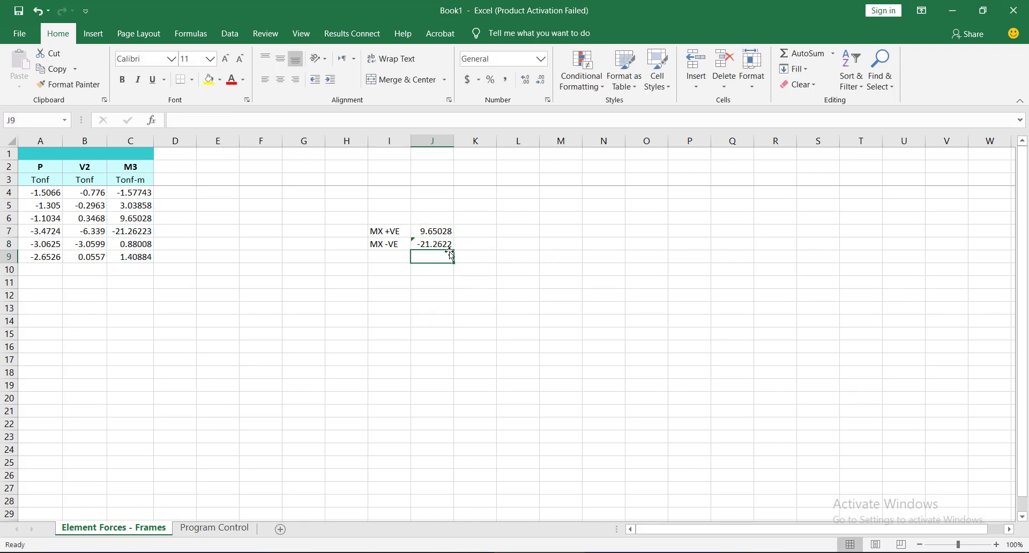
{"action": "key", "text": "Up"}
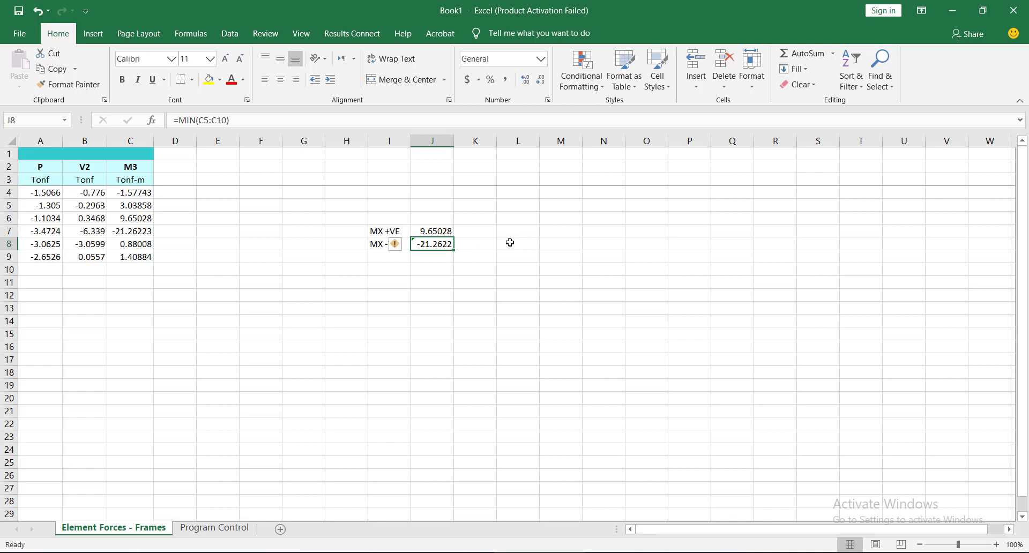
Enter the label "V +VE" in cell K7.
{"action": "left_click", "coordinate": [492, 231]}
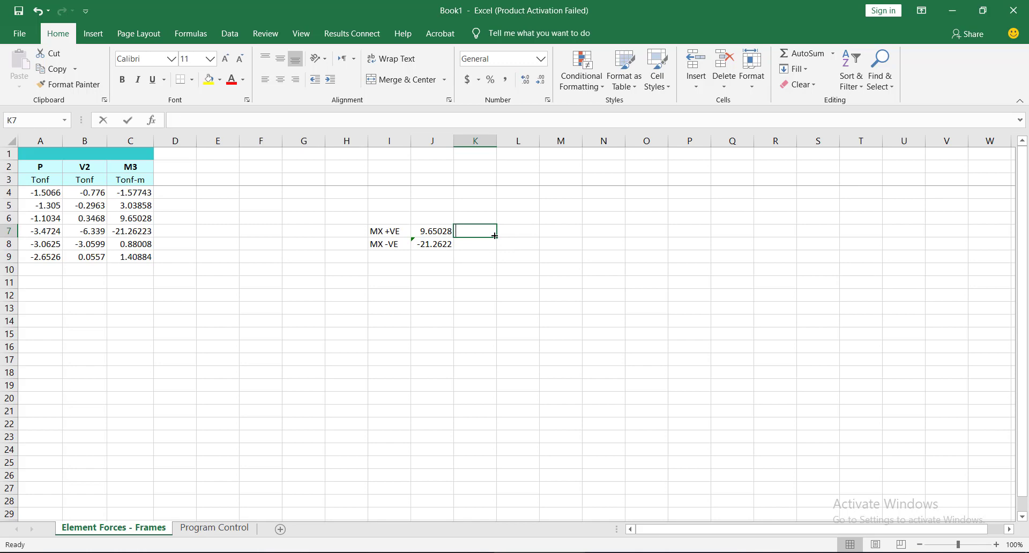
{"action": "type", "text": "V"}
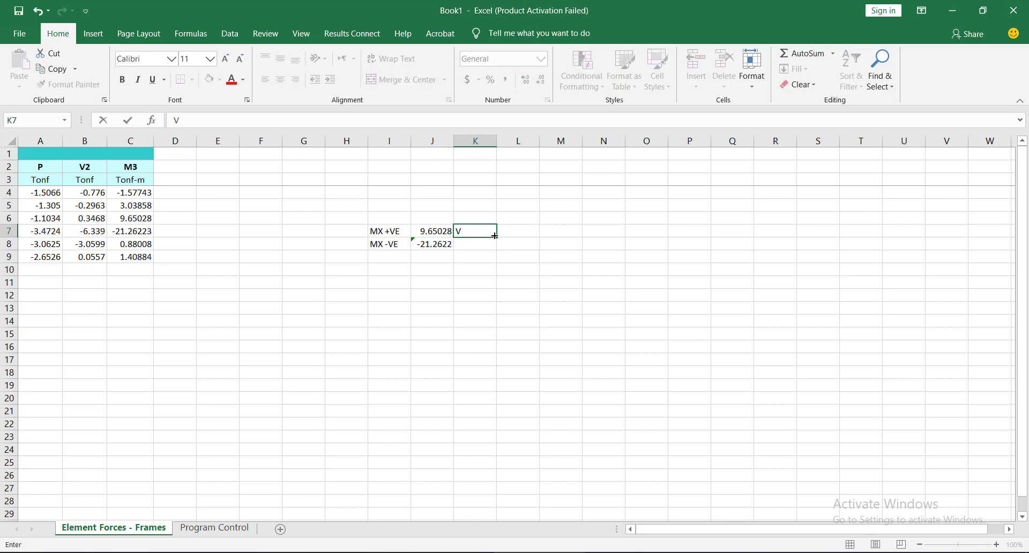
{"action": "type", "text": " +VE"}
Calculate the maximum V2 shear in L7 with a MAX formula over B4:B9.
{"action": "left_click", "coordinate": [517, 230]}
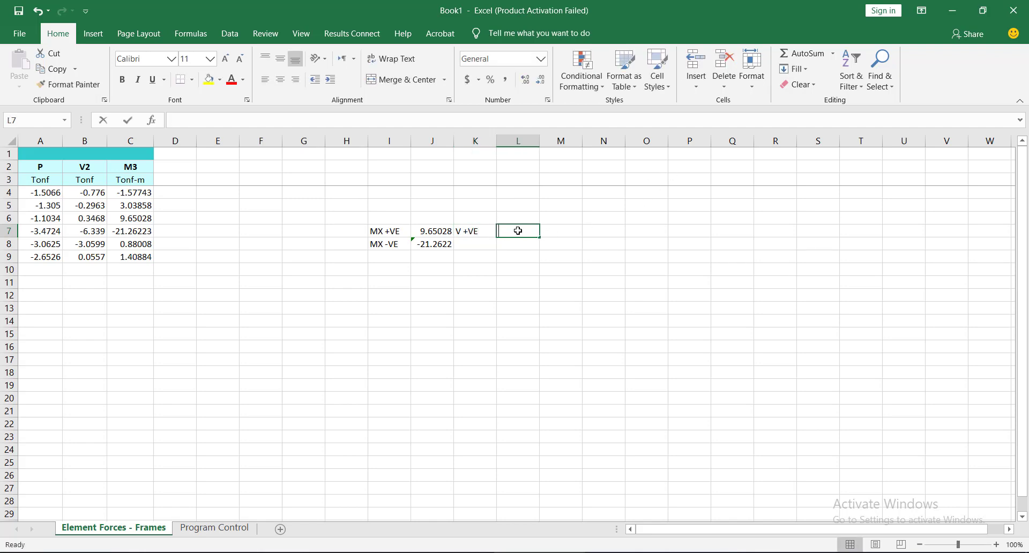
{"action": "type", "text": "MAX"}
{"action": "left_click", "coordinate": [500, 232]}
{"action": "type", "text": "="}
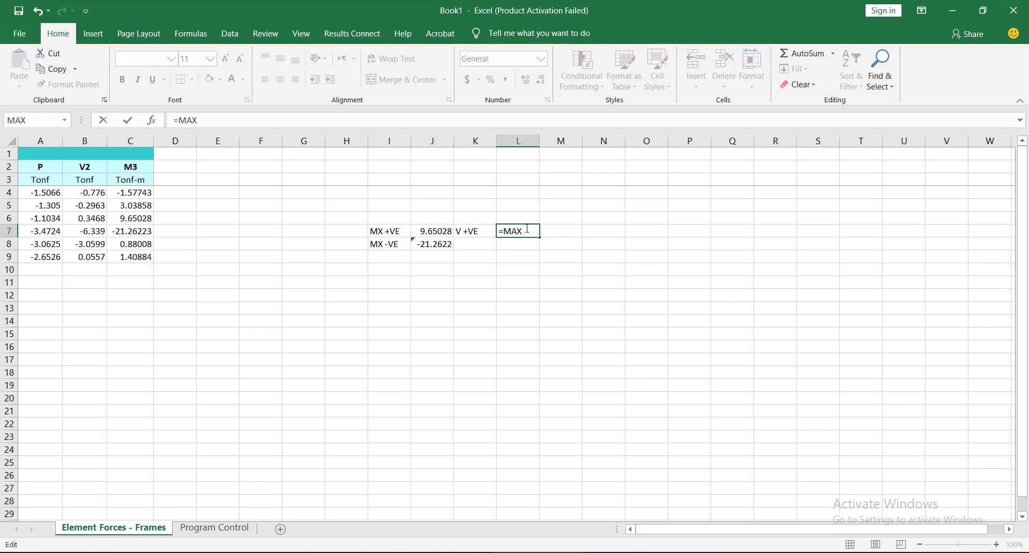
{"action": "key", "text": "BackSpace"}
{"action": "double_click", "coordinate": [525, 256]}
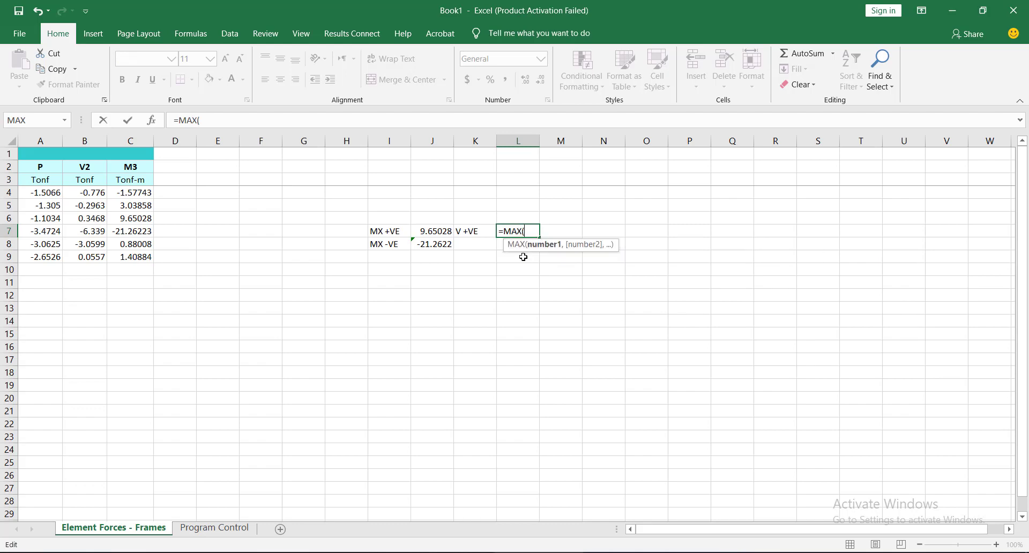
{"action": "left_click_drag", "start_coordinate": [95, 191], "coordinate": [87, 258]}
{"action": "key", "text": "Return"}
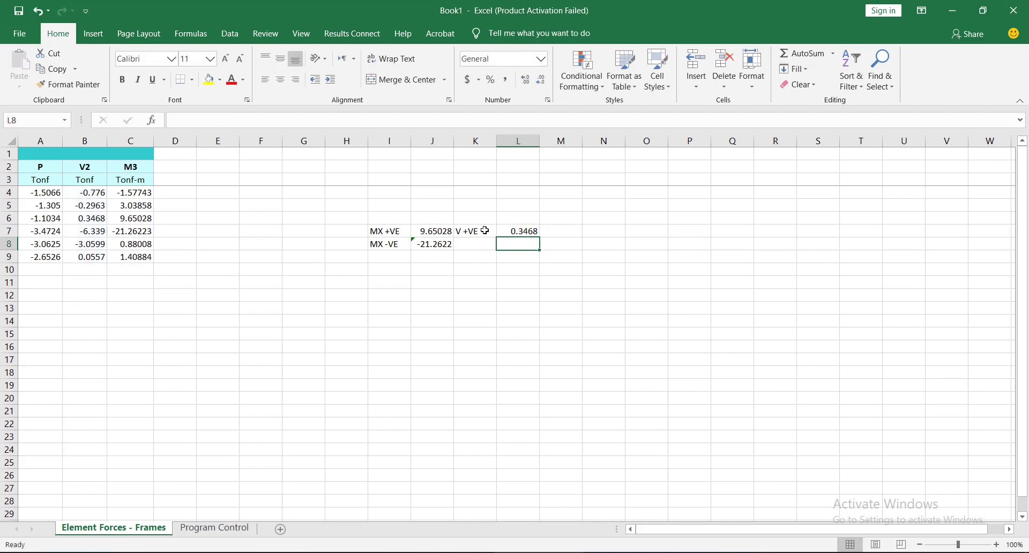
Copy the shear label down to K8 and change it to "V -VE".
{"action": "mouse_move", "coordinate": [472, 231]}
{"action": "left_mouse_down"}
{"action": "mouse_move", "coordinate": [517, 228]}
{"action": "mouse_move", "coordinate": [537, 241]}
{"action": "mouse_move", "coordinate": [471, 245]}
{"action": "left_mouse_up"}
{"action": "left_click", "coordinate": [471, 244]}
{"action": "double_click", "coordinate": [472, 243]}
{"action": "double_click", "coordinate": [467, 244]}
{"action": "type", "text": "-"}
Reuse the L7 formula in L8 with the MIN function, giving =MIN(B5:B10).
{"action": "left_click", "coordinate": [516, 245]}
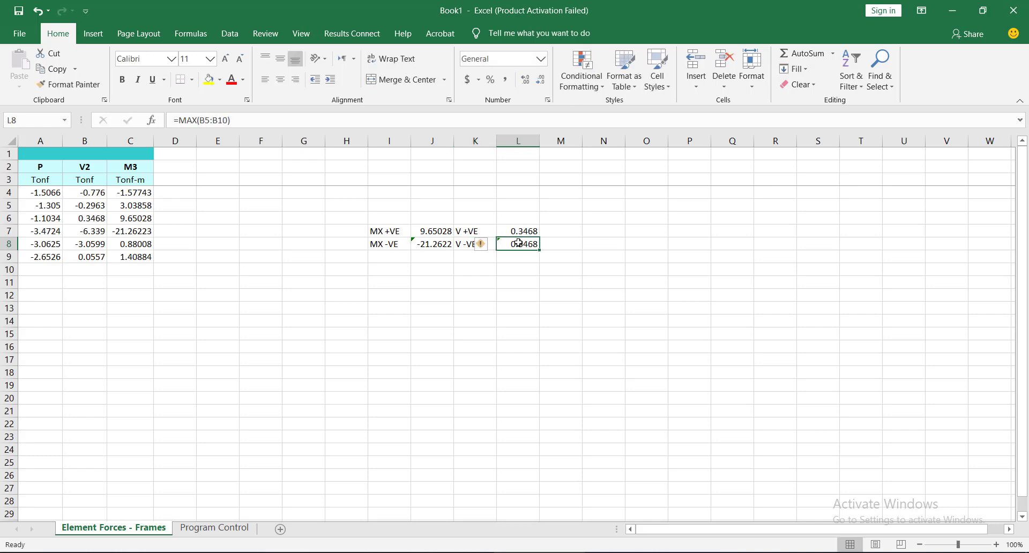
{"action": "double_click", "coordinate": [516, 245]}
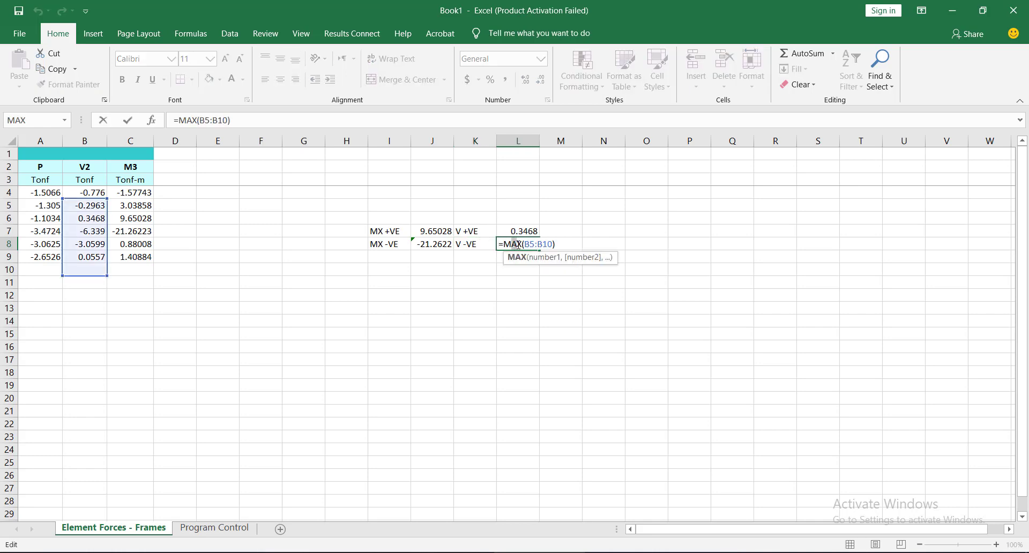
{"action": "left_click_drag", "start_coordinate": [523, 245], "coordinate": [518, 241]}
{"action": "type", "text": "IN"}
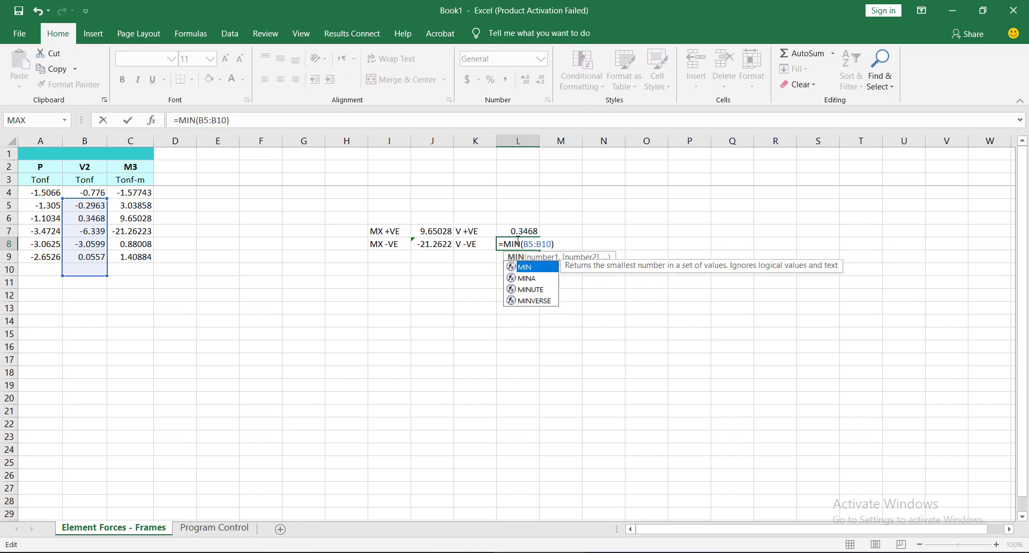
{"action": "key", "text": "Return"}
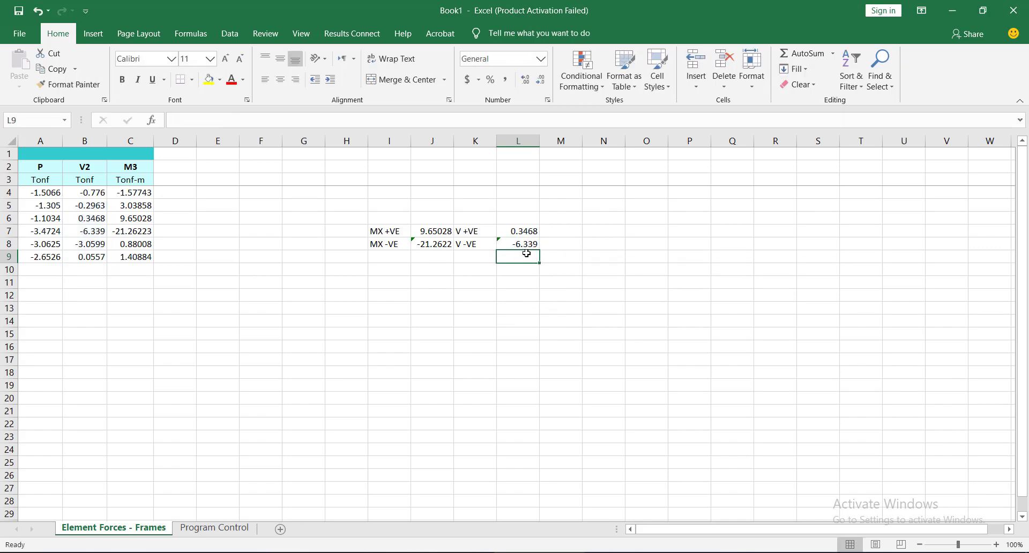
Enter the label "N +VE" in M7 and calculate the maximum axial force P in N7 with a MAX formula over A4:A9.
{"action": "left_click", "coordinate": [563, 229]}
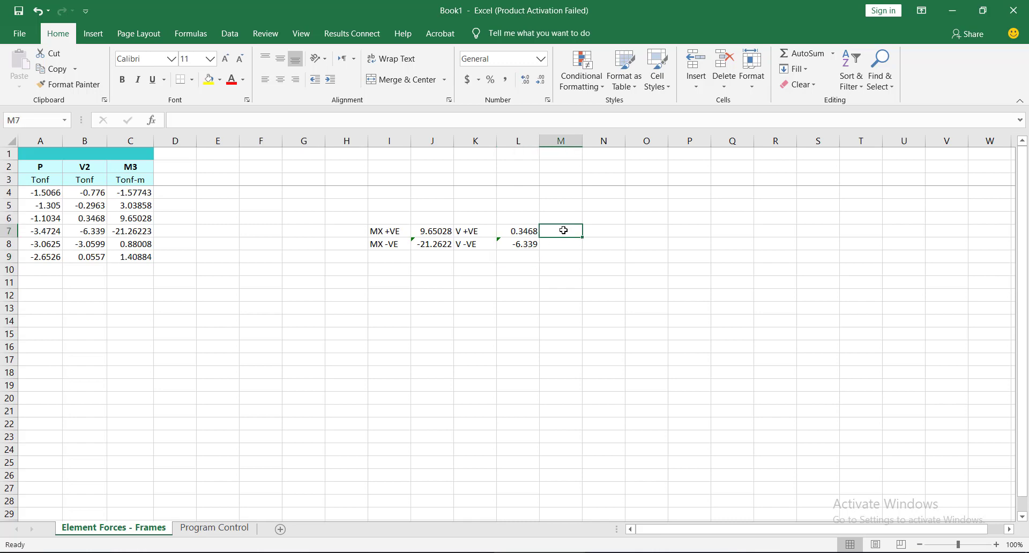
{"action": "type", "text": "N +VE"}
{"action": "left_click", "coordinate": [601, 228]}
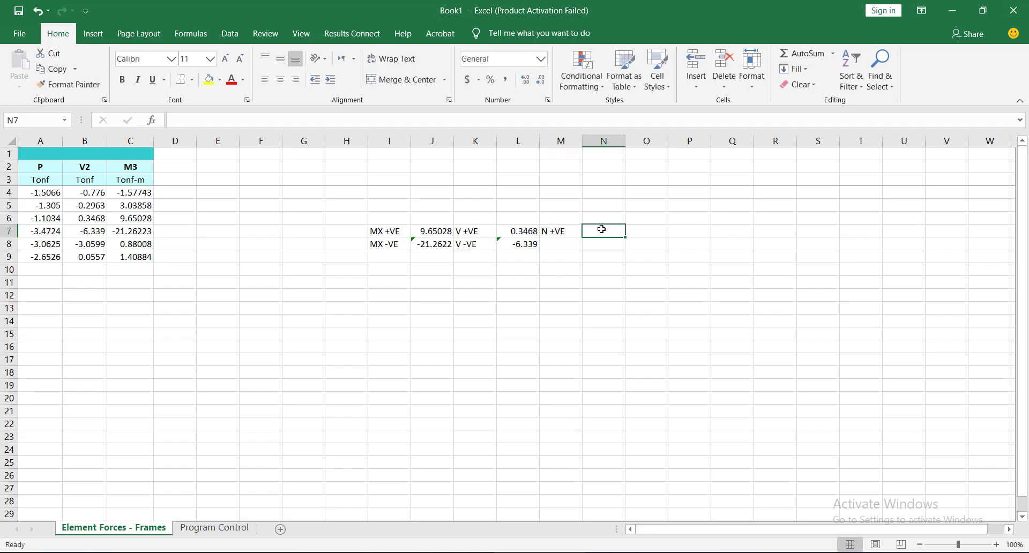
{"action": "type", "text": "="}
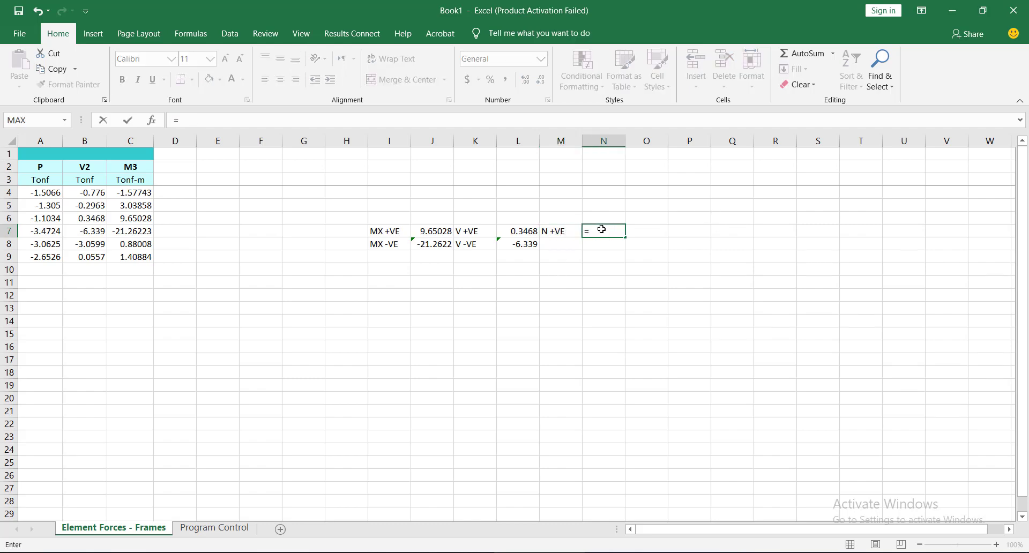
{"action": "type", "text": "MA"}
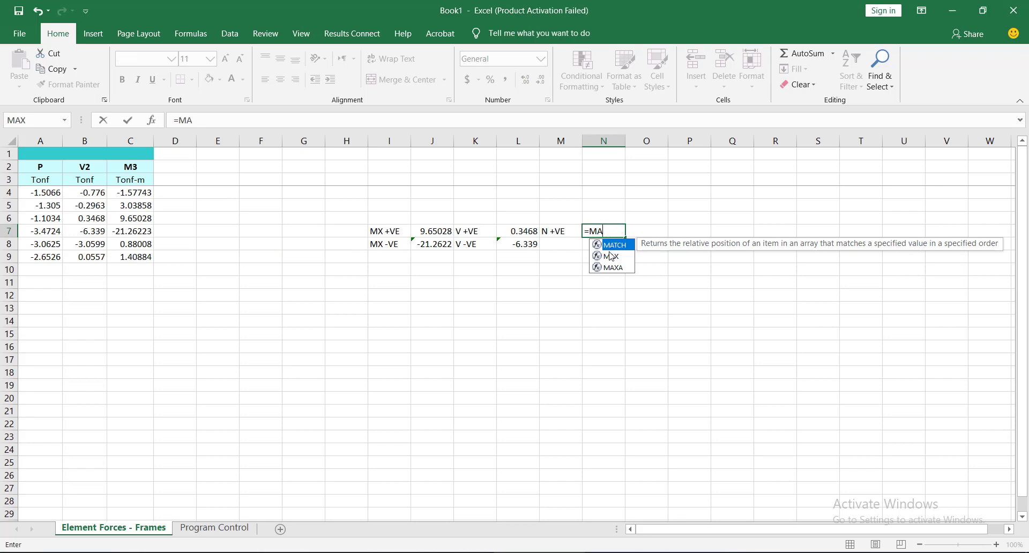
{"action": "double_click", "coordinate": [611, 255]}
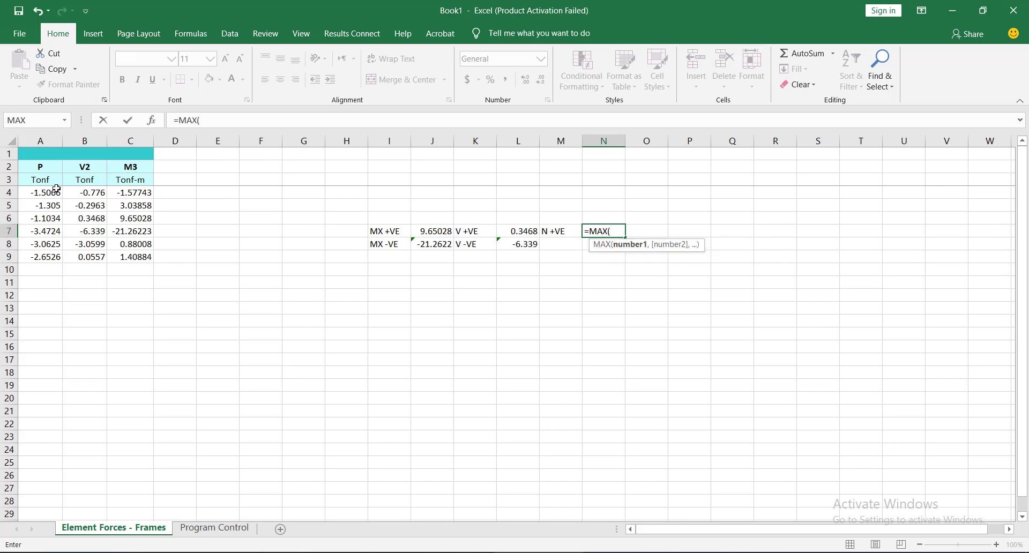
{"action": "left_click_drag", "start_coordinate": [53, 194], "coordinate": [53, 255]}
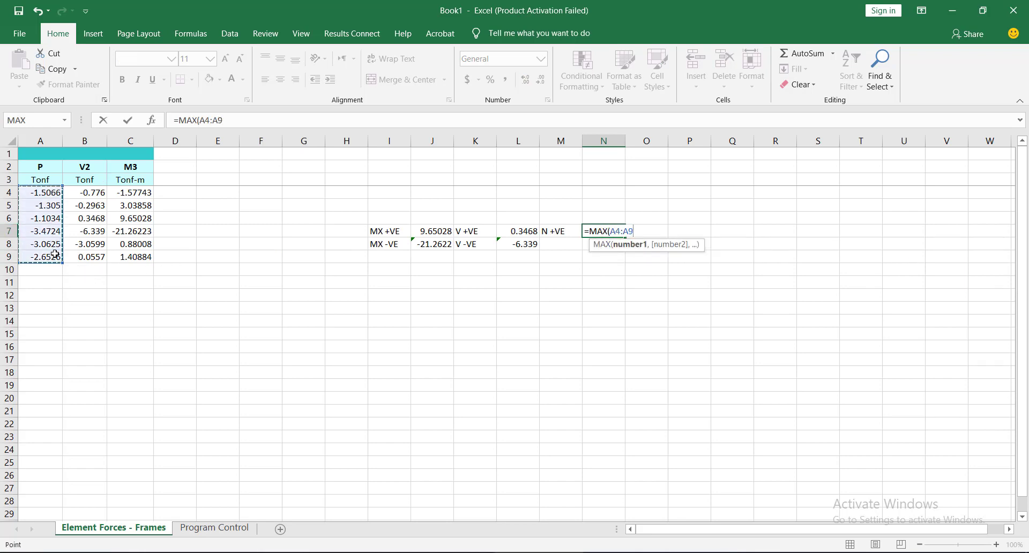
{"action": "key", "text": "Return"}
Copy the axial force label down to M8 and change it to "N -VE".
{"action": "left_click", "coordinate": [568, 245]}
{"action": "left_click", "coordinate": [570, 233]}
{"action": "left_click_drag", "start_coordinate": [583, 238], "coordinate": [578, 249]}
{"action": "double_click", "coordinate": [553, 245]}
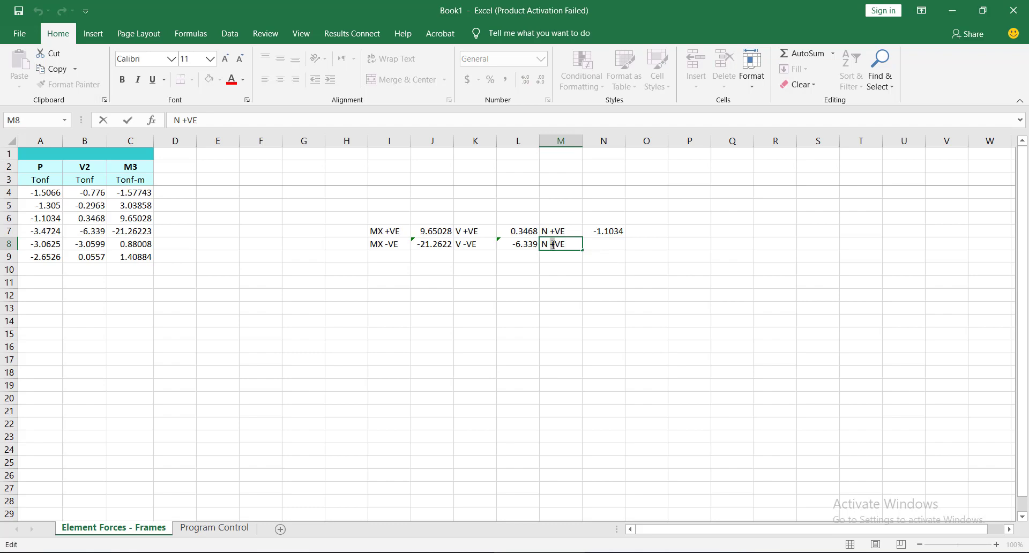
{"action": "type", "text": "-"}
Calculate the minimum axial force P in N8 with a MIN formula over A4:A9.
{"action": "left_click", "coordinate": [608, 244]}
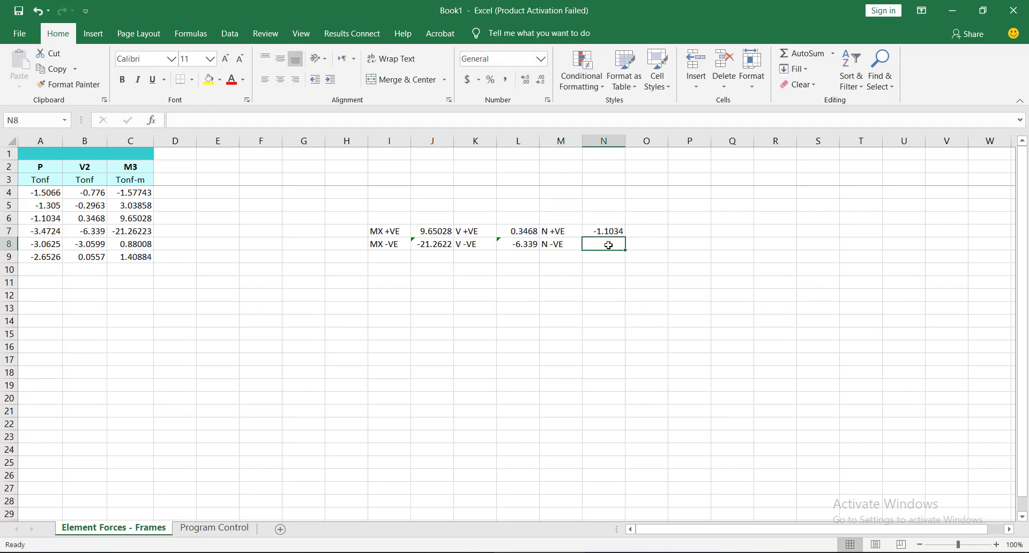
{"action": "type", "text": "=MIN"}
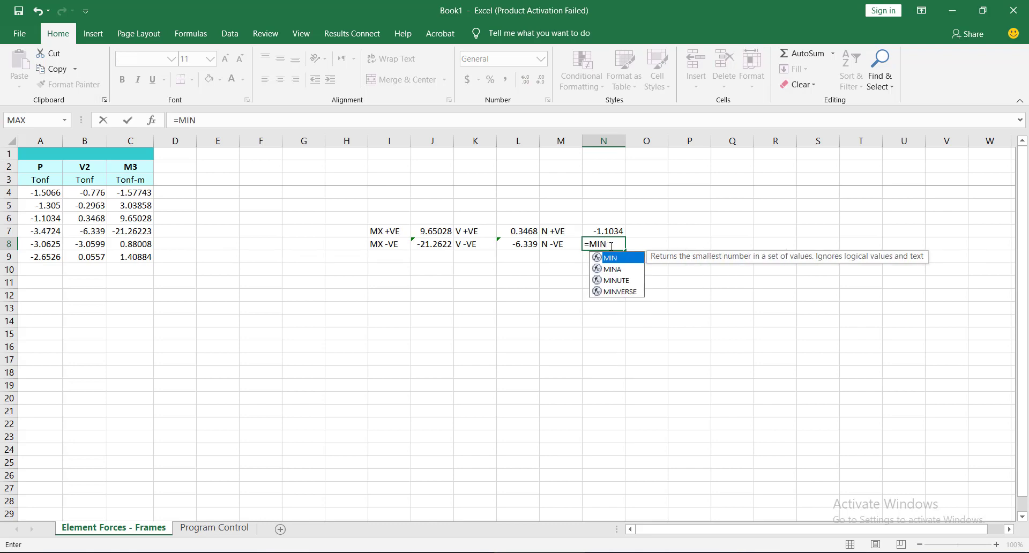
{"action": "double_click", "coordinate": [610, 258]}
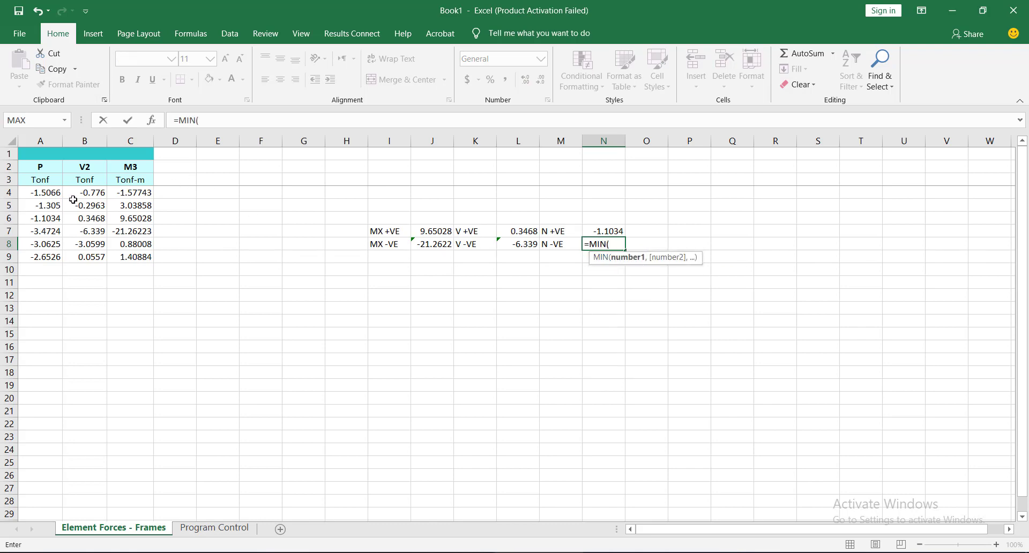
{"action": "left_click_drag", "start_coordinate": [51, 192], "coordinate": [55, 257]}
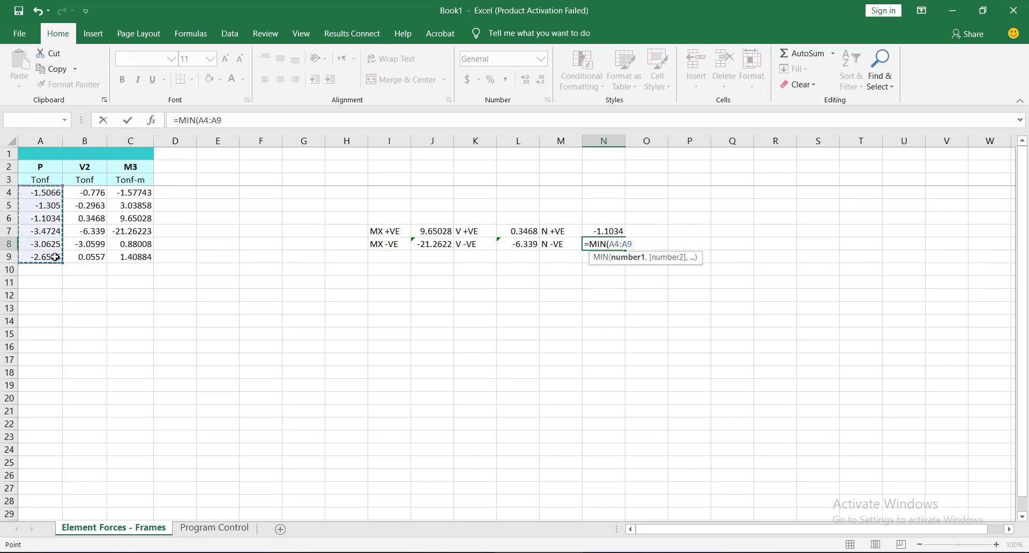
{"action": "key", "text": "Return"}
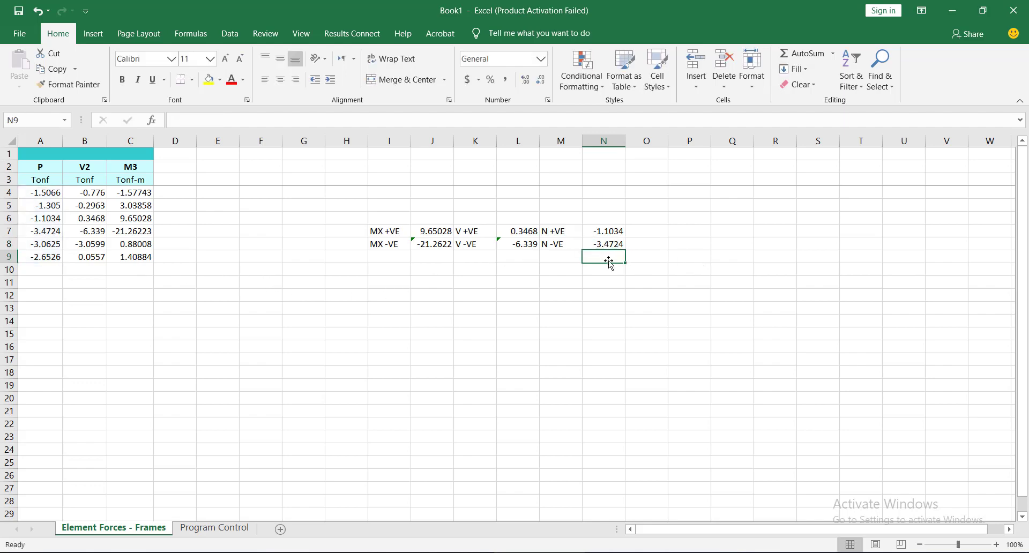
Center the results in I7:N8 horizontally and vertically and enlarge their font to 18.
{"action": "left_click_drag", "start_coordinate": [606, 230], "coordinate": [372, 243]}
{"action": "left_click", "coordinate": [283, 83]}
{"action": "left_click", "coordinate": [280, 59]}
{"action": "left_click", "coordinate": [226, 59]}
{"action": "left_click", "coordinate": [225, 59]}
{"action": "left_click", "coordinate": [226, 59]}
{"action": "left_click", "coordinate": [226, 59]}
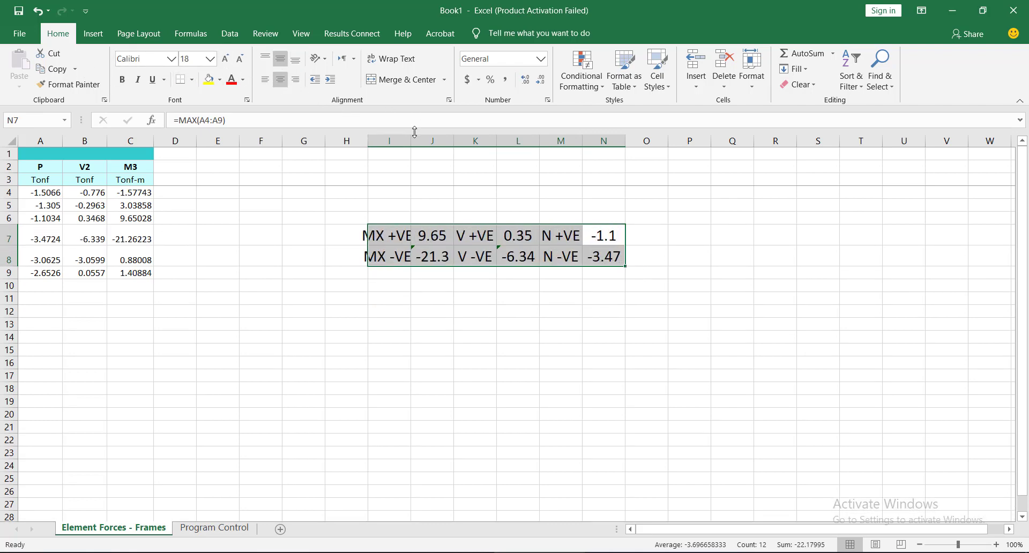
Widen columns I to N so the labels and full force values fit.
{"action": "left_click_drag", "start_coordinate": [410, 141], "coordinate": [429, 141]}
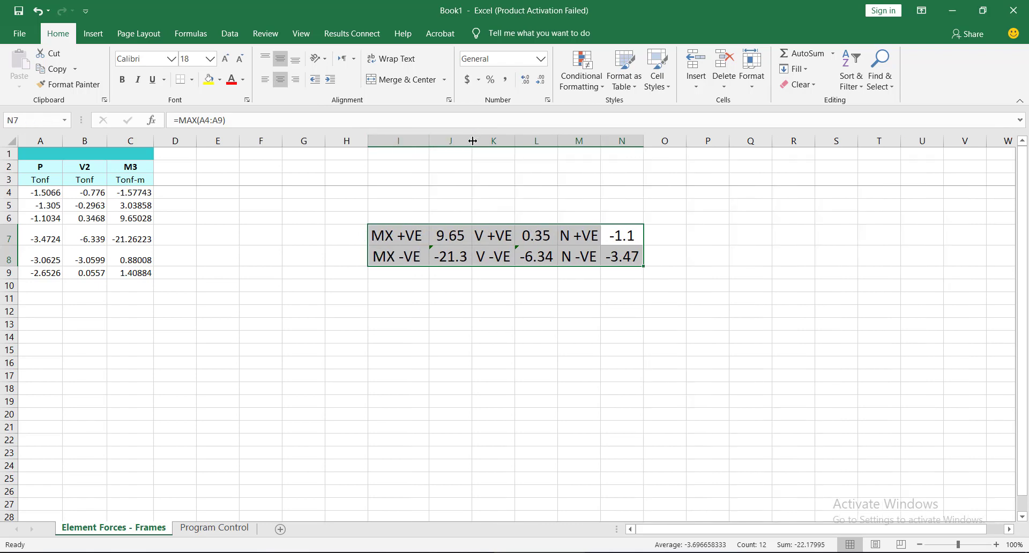
{"action": "double_click", "coordinate": [472, 141]}
{"action": "left_click_drag", "start_coordinate": [549, 141], "coordinate": [706, 140]}
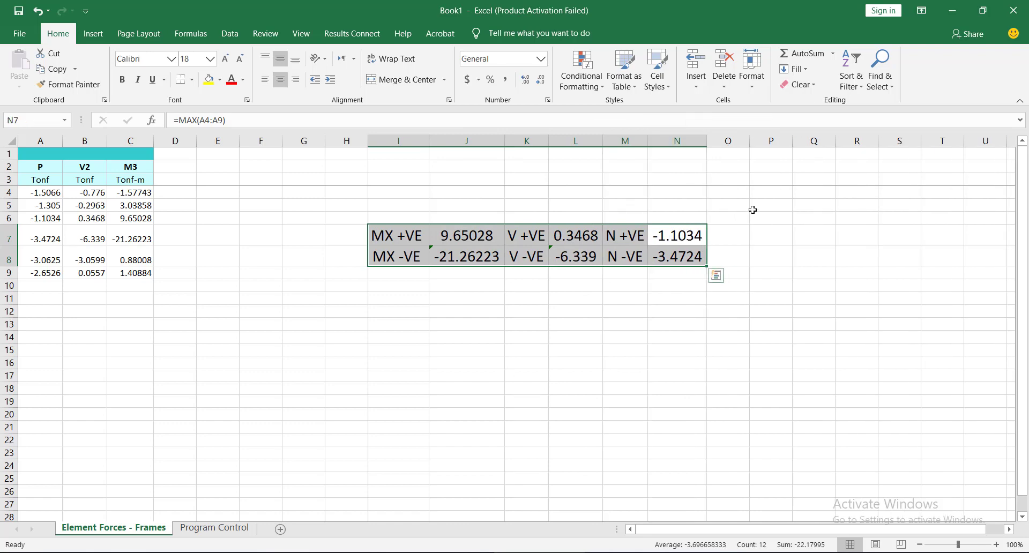
{"action": "left_click", "coordinate": [680, 340]}
Switch to the Design Rafter workbook and set the applied positive moment M+ive in C10 to 9.65.
{"action": "left_click", "coordinate": [455, 551]}
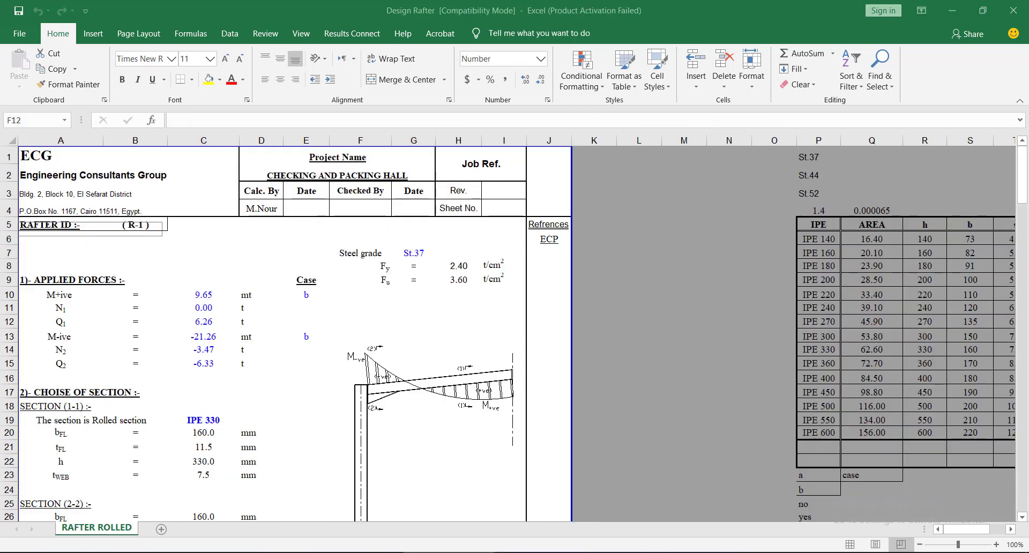
{"action": "left_click", "coordinate": [85, 294]}
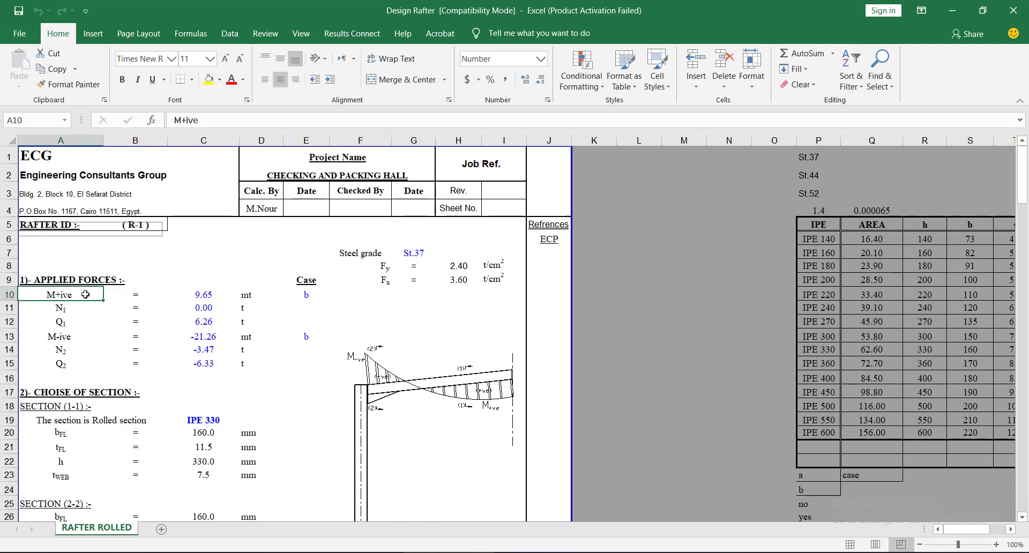
{"action": "left_click", "coordinate": [203, 295]}
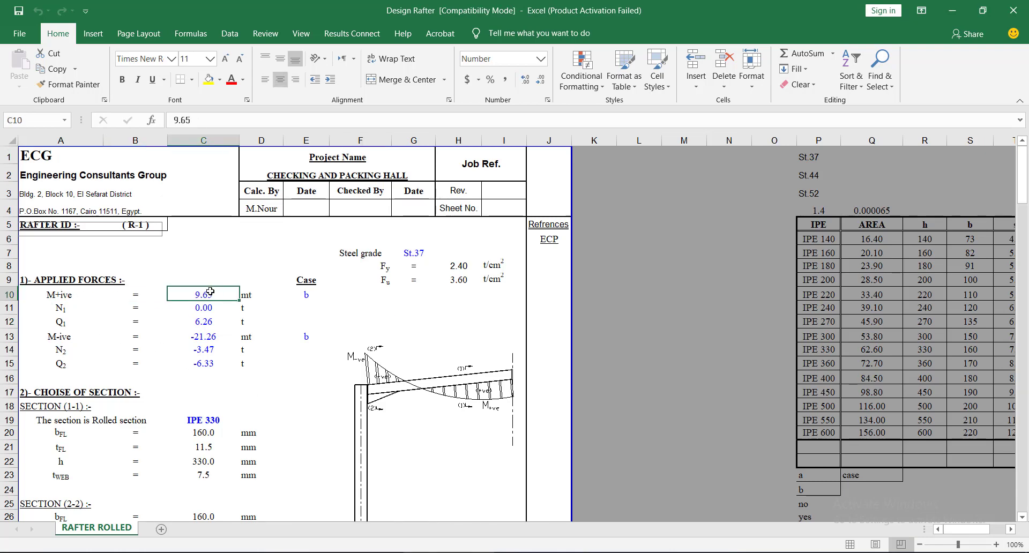
{"action": "double_click", "coordinate": [206, 295]}
{"action": "type", "text": "9"}
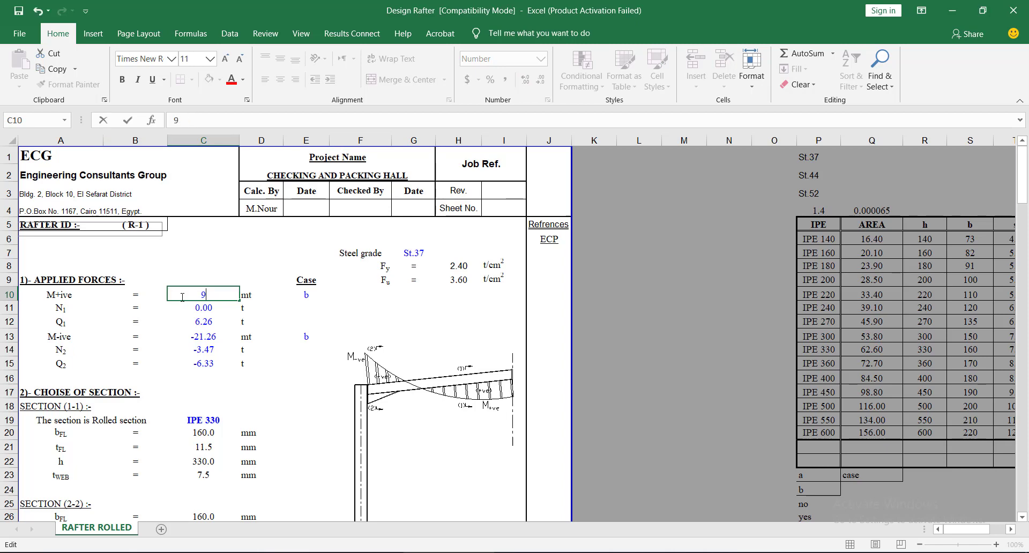
{"action": "type", "text": ".65"}
Check the positive shear and axial results in Book1, and set N1 in C11 of Design Rafter to 0.
{"action": "key", "text": "alt+Tab"}
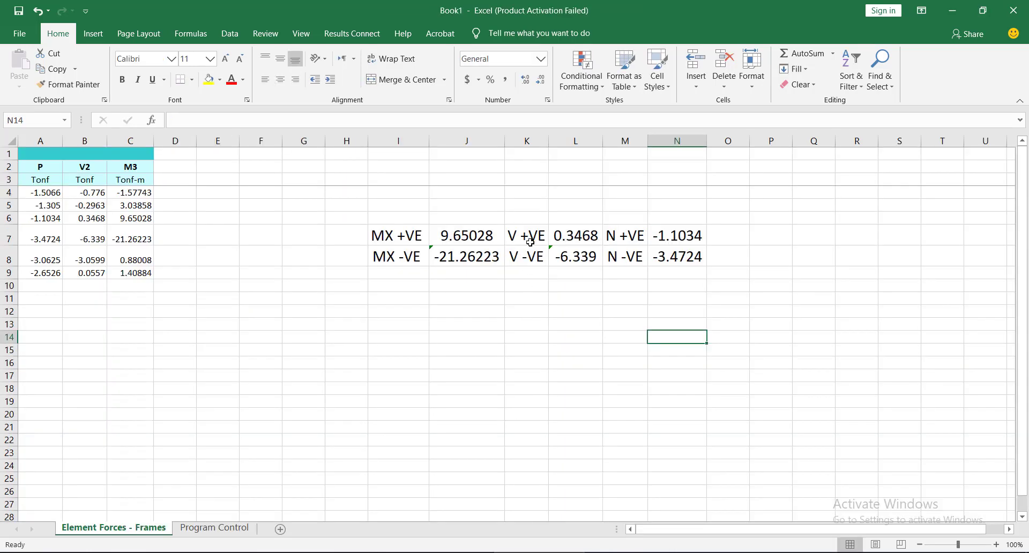
{"action": "left_click", "coordinate": [574, 234]}
{"action": "left_click", "coordinate": [651, 236]}
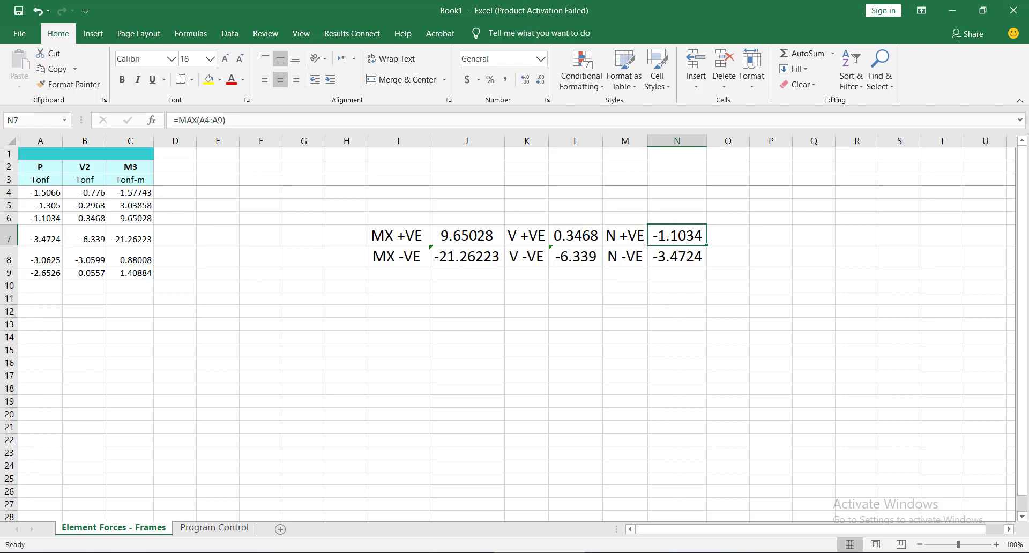
{"action": "left_click", "coordinate": [616, 552]}
{"action": "left_click", "coordinate": [220, 307]}
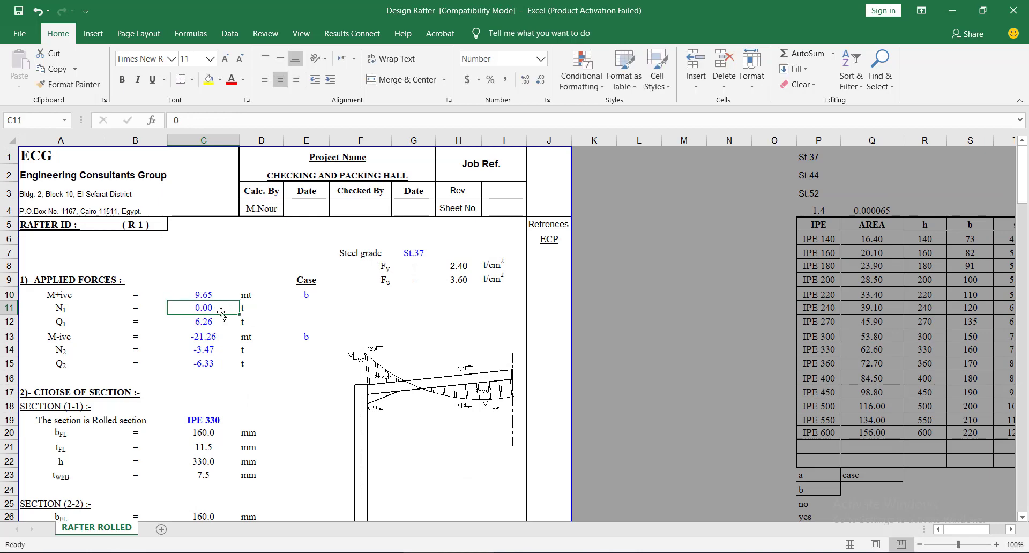
{"action": "type", "text": "0"}
{"action": "key", "text": "Return"}
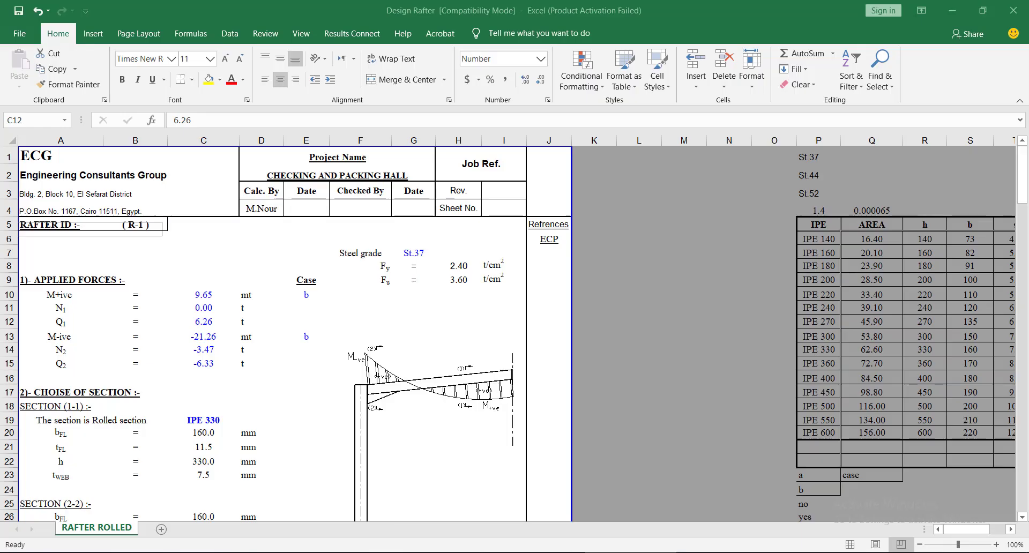
Look up the V +VE shear in Book1 and set Q1 in C12 of Design Rafter to 0.34.
{"action": "key", "text": "alt+Tab"}
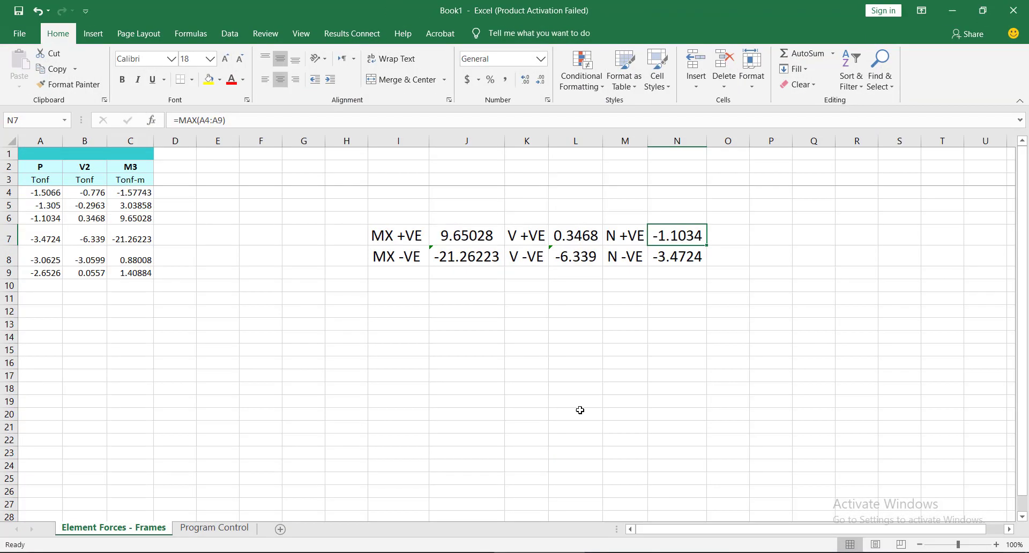
{"action": "left_click", "coordinate": [577, 239]}
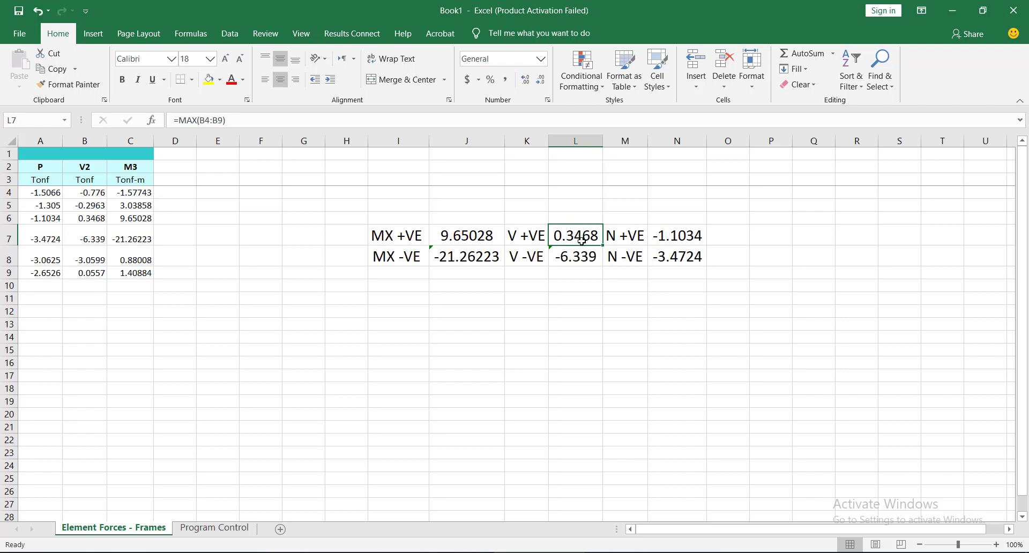
{"action": "key", "text": "alt+Tab"}
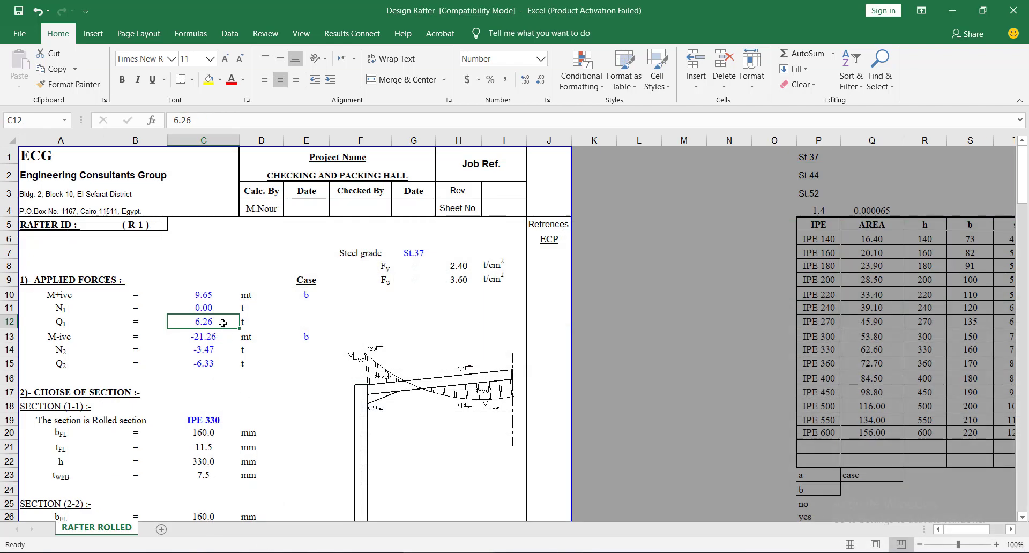
{"action": "double_click", "coordinate": [194, 322]}
{"action": "type", "text": "0.34"}
{"action": "key", "text": "Return"}
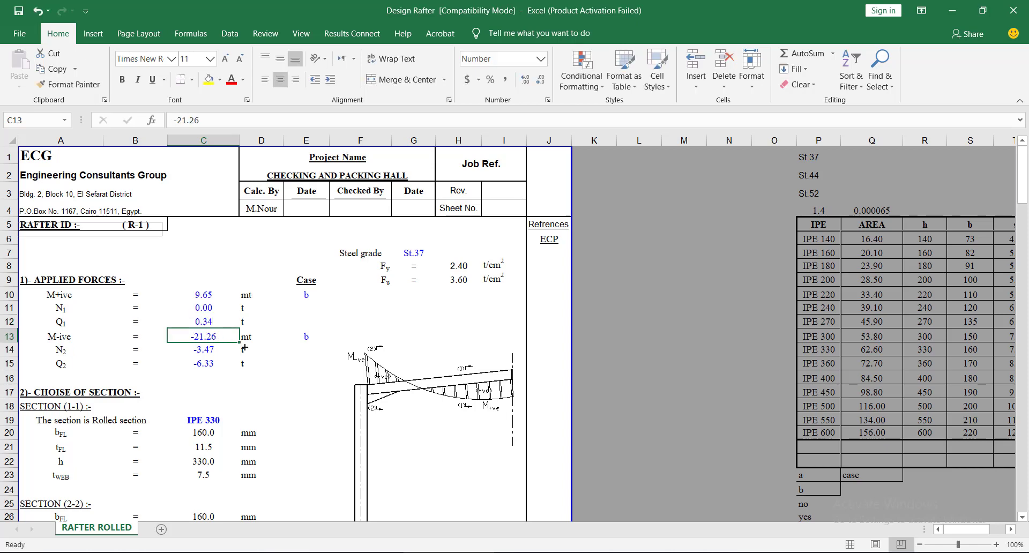
Check the M-ive entry in C13 of Design Rafter against the MX -VE moment in Book1.
{"action": "mouse_move", "coordinate": [495, 551]}
{"action": "left_click", "coordinate": [562, 507]}
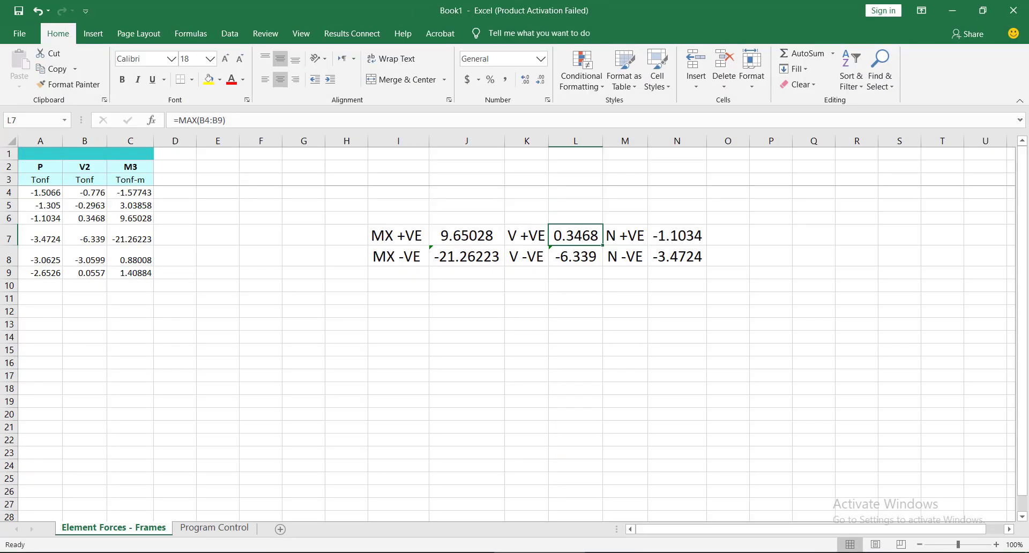
{"action": "key", "text": "alt+Tab"}
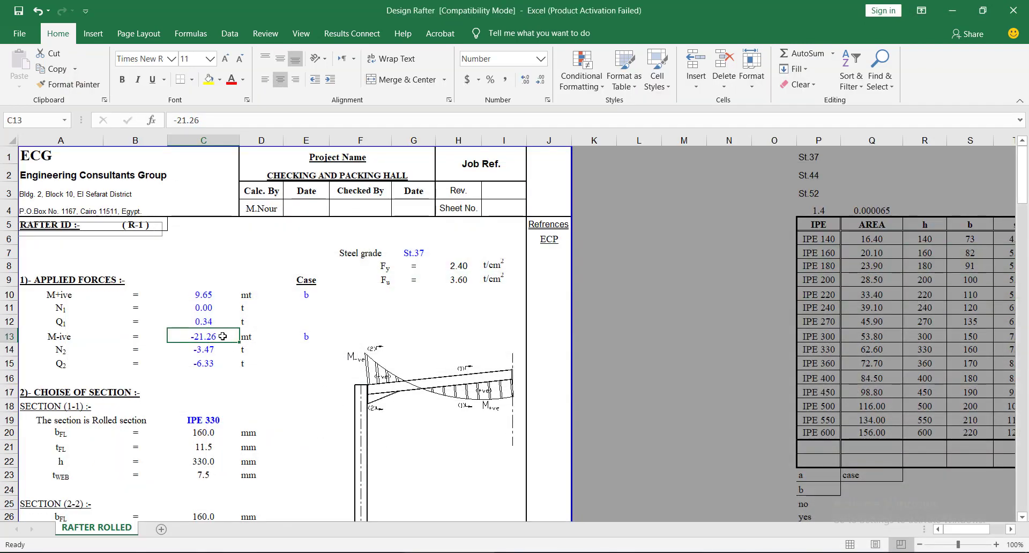
{"action": "double_click", "coordinate": [223, 335]}
{"action": "key", "text": "Return"}
Look up the N -VE axial force in Book1 and set N2 in C14 of Design Rafter to -3.47.
{"action": "key", "text": "alt+Tab"}
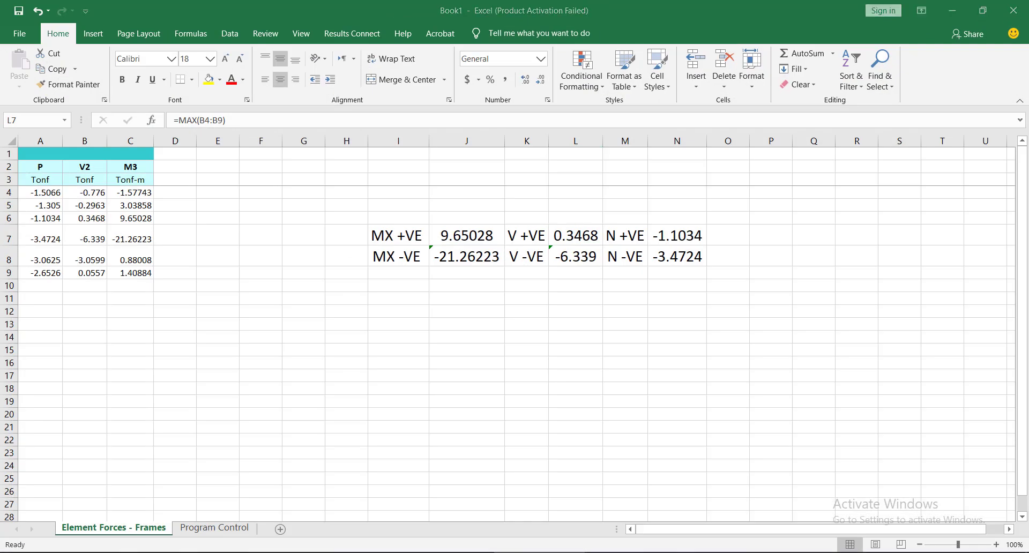
{"action": "key", "text": "alt+Tab"}
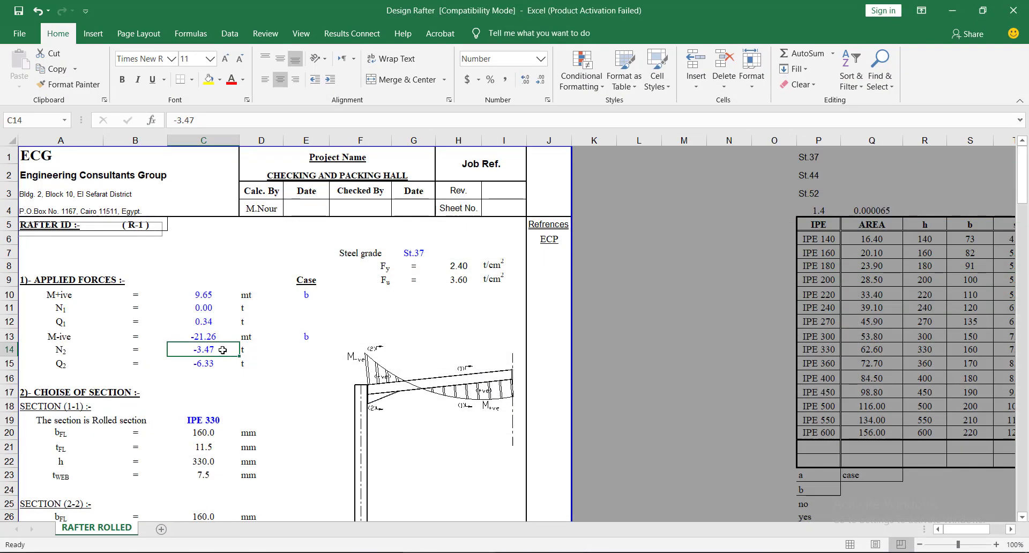
{"action": "type", "text": "-3"}
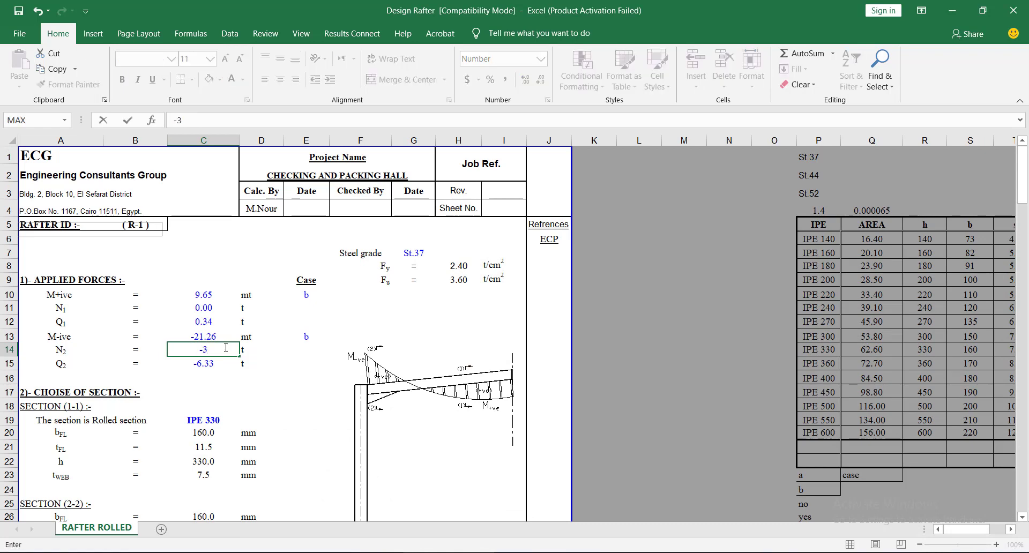
{"action": "type", "text": ".47"}
{"action": "key", "text": "Return"}
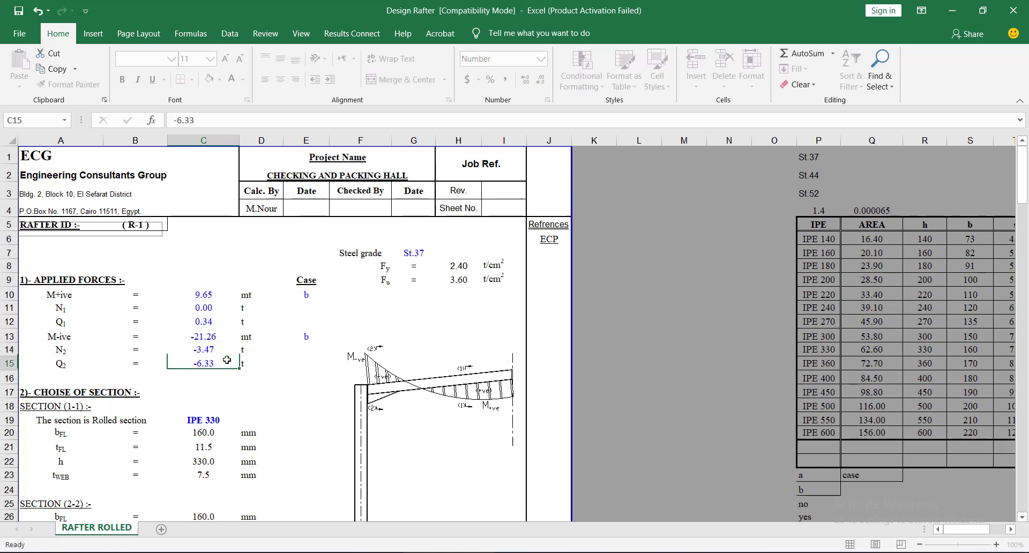
Look up the V -VE shear in Book1 and set Q2 in C15 of Design Rafter to -6.33.
{"action": "key", "text": "alt+Tab"}
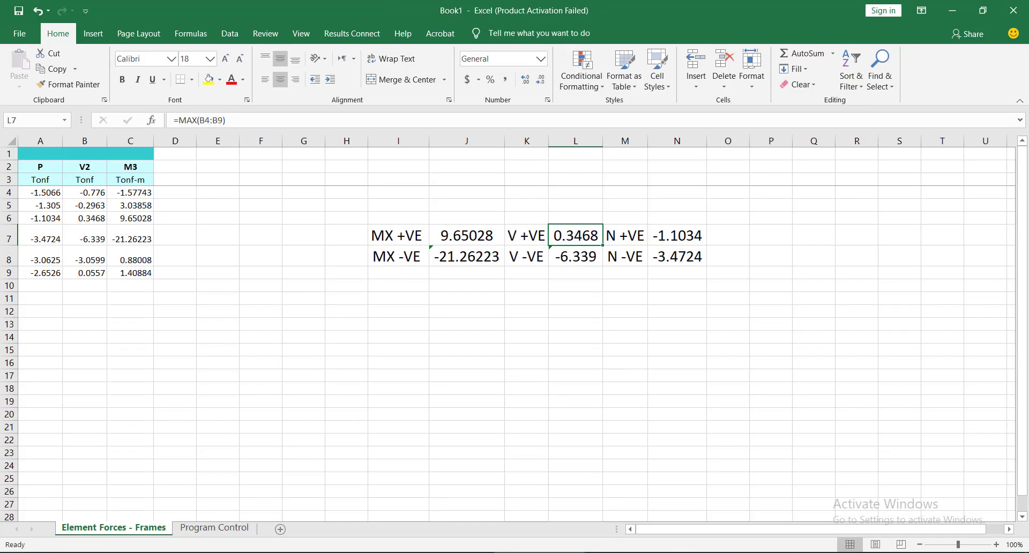
{"action": "key", "text": "alt+Tab"}
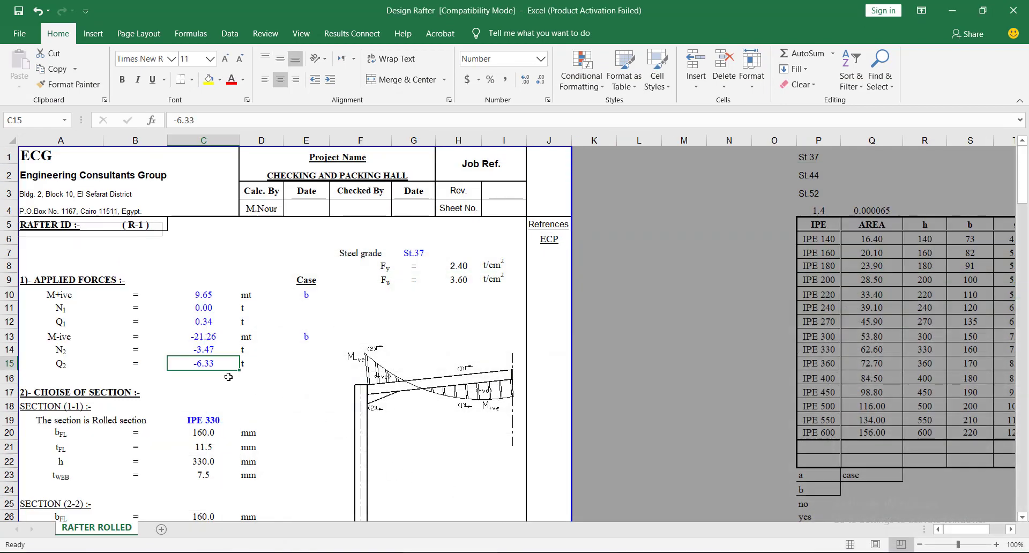
{"action": "type", "text": "-6.33"}
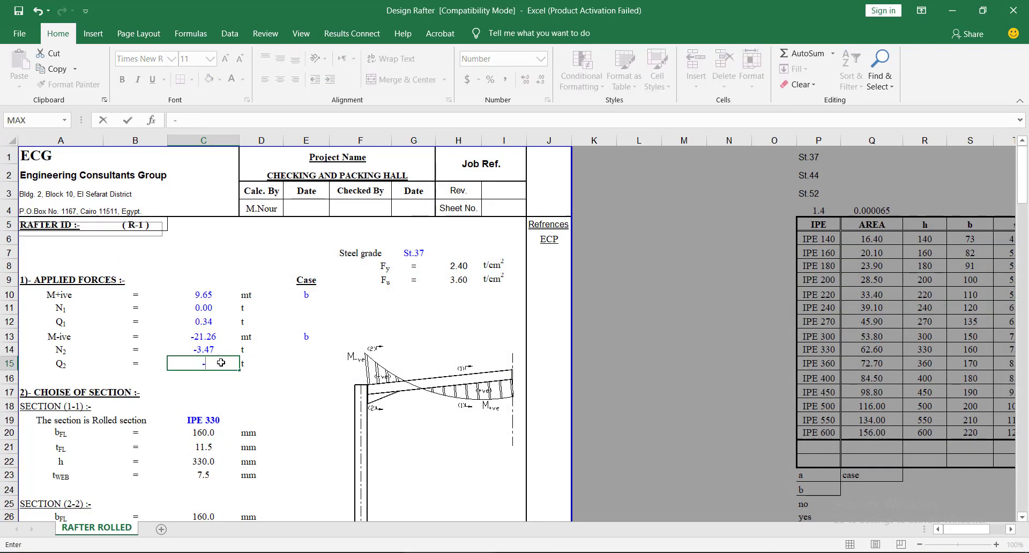
{"action": "left_click", "coordinate": [235, 386]}
Check the rolled section selected in C19 of Design Rafter against the left rafter's frame object details in SAP2000.
{"action": "scroll", "coordinate": [235, 386], "scroll_direction": "down", "scroll_amount": 2}
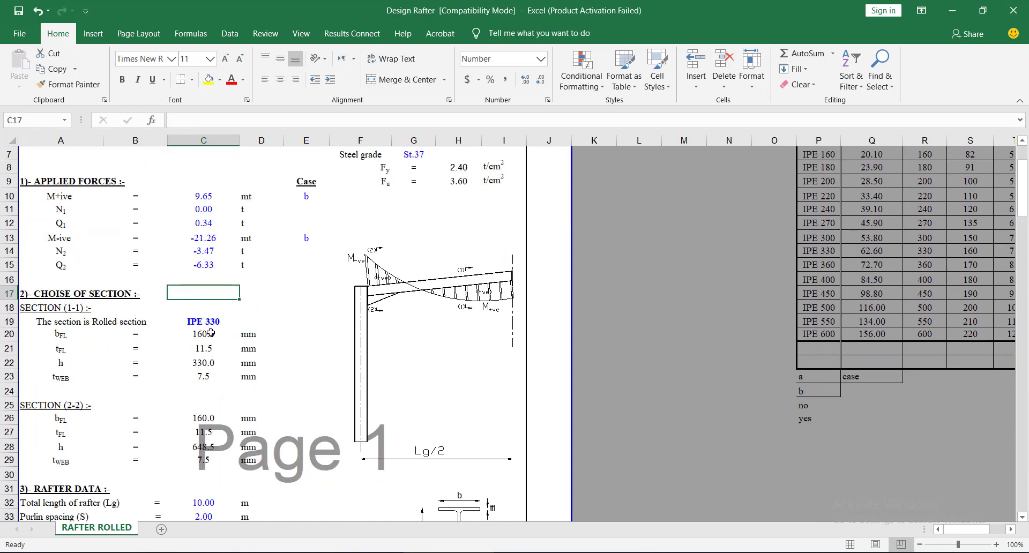
{"action": "left_click", "coordinate": [208, 319]}
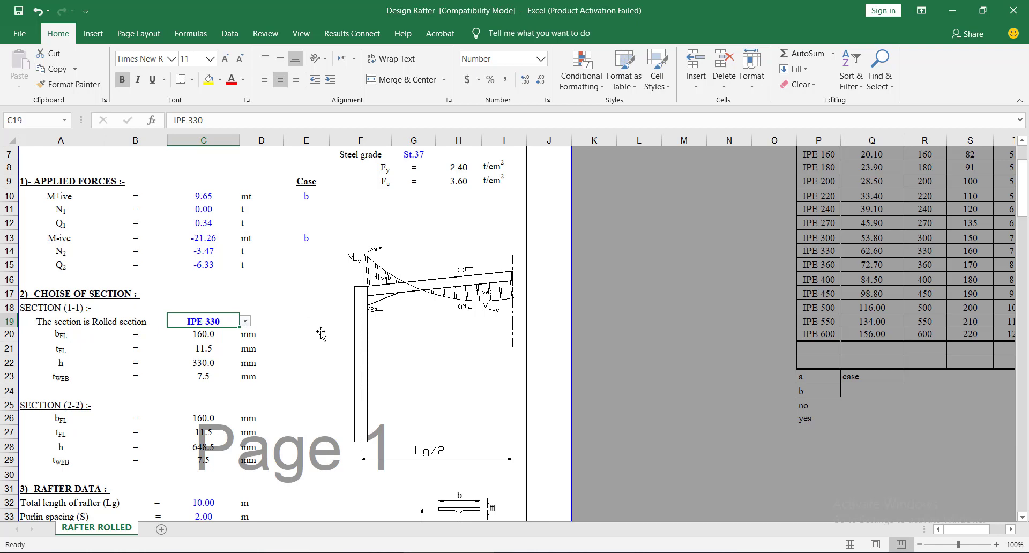
{"action": "key", "text": "alt+Tab"}
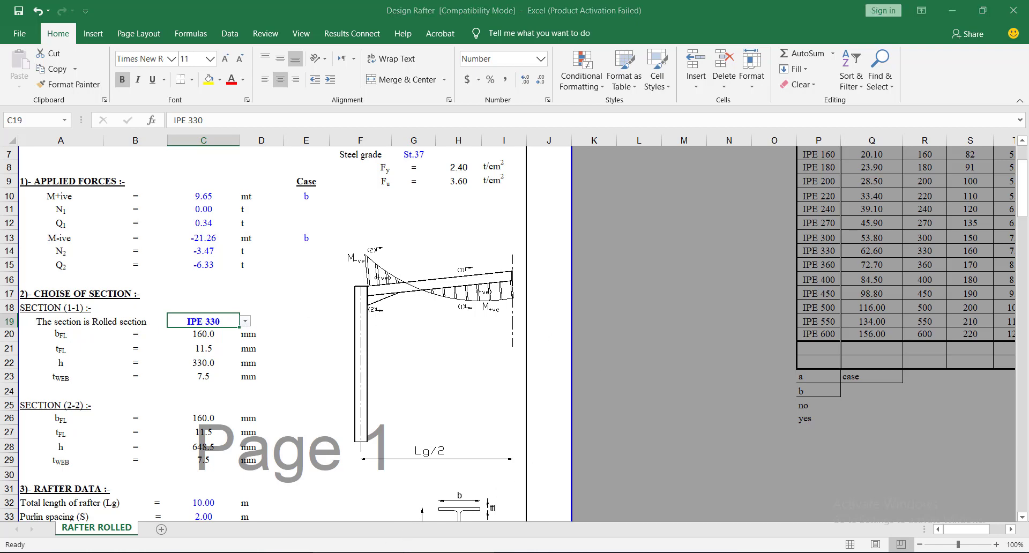
{"action": "left_click", "coordinate": [524, 383]}
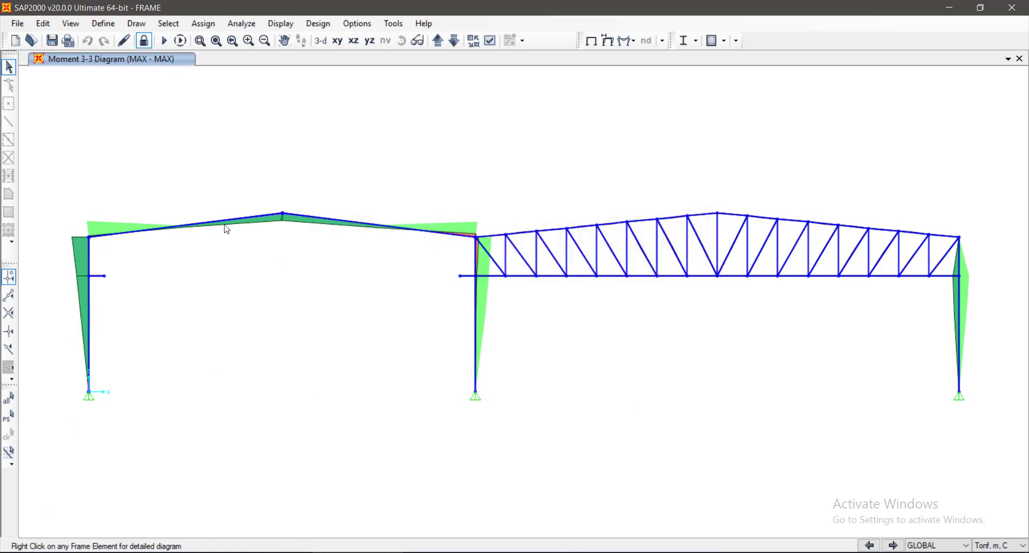
{"action": "left_click", "coordinate": [222, 224]}
{"action": "right_click", "coordinate": [223, 224]}
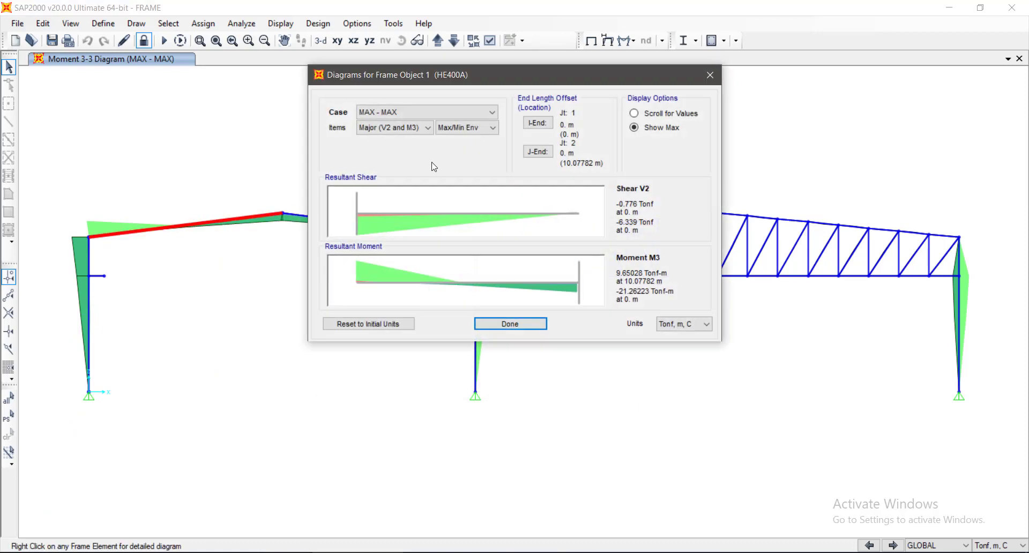
{"action": "left_click", "coordinate": [524, 326]}
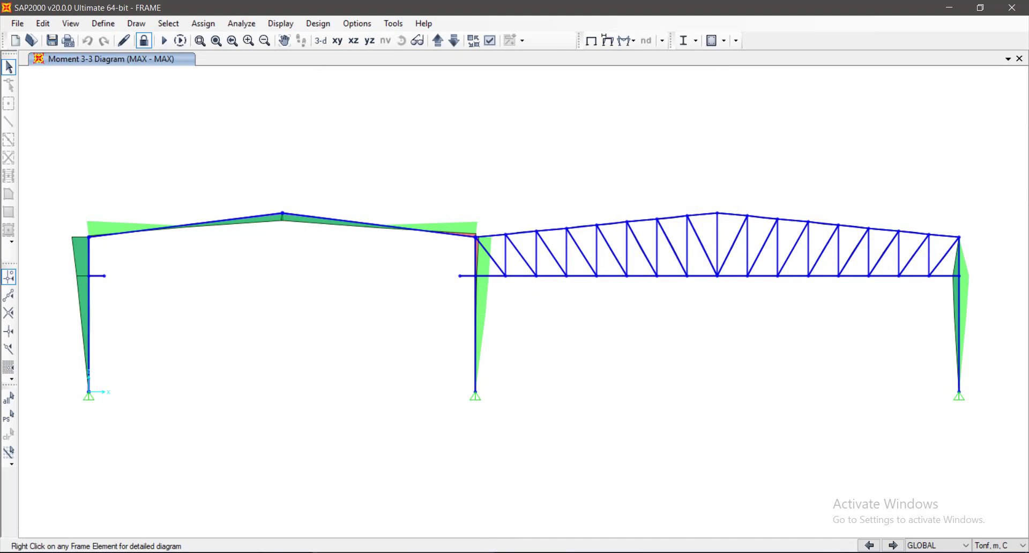
Return to Design Rafter and examine the flange, height and web dimensions in C20:C23 for Section (1-1).
{"action": "left_click", "coordinate": [480, 551]}
{"action": "scroll", "coordinate": [142, 324], "scroll_direction": "down", "scroll_amount": 1}
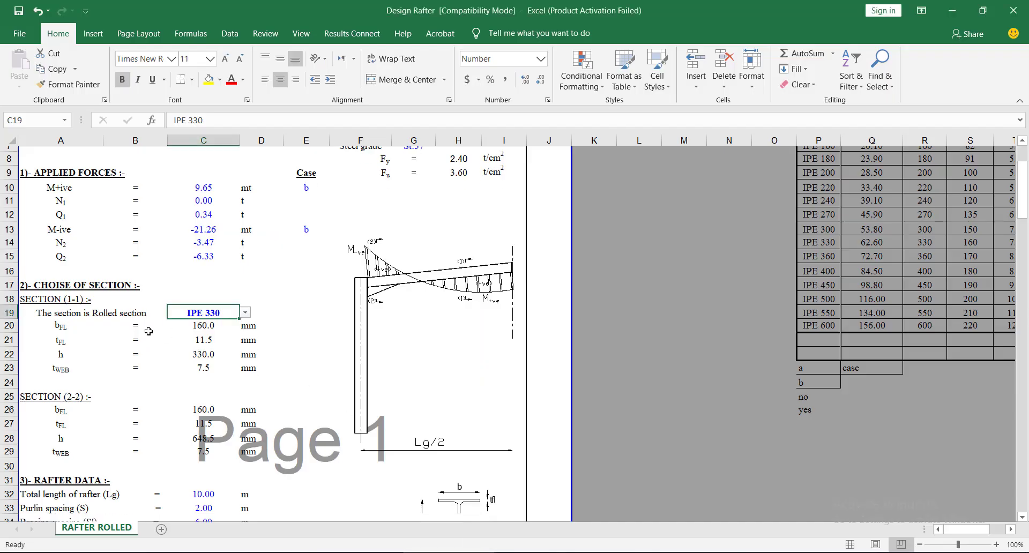
{"action": "left_click_drag", "start_coordinate": [225, 293], "coordinate": [230, 336]}
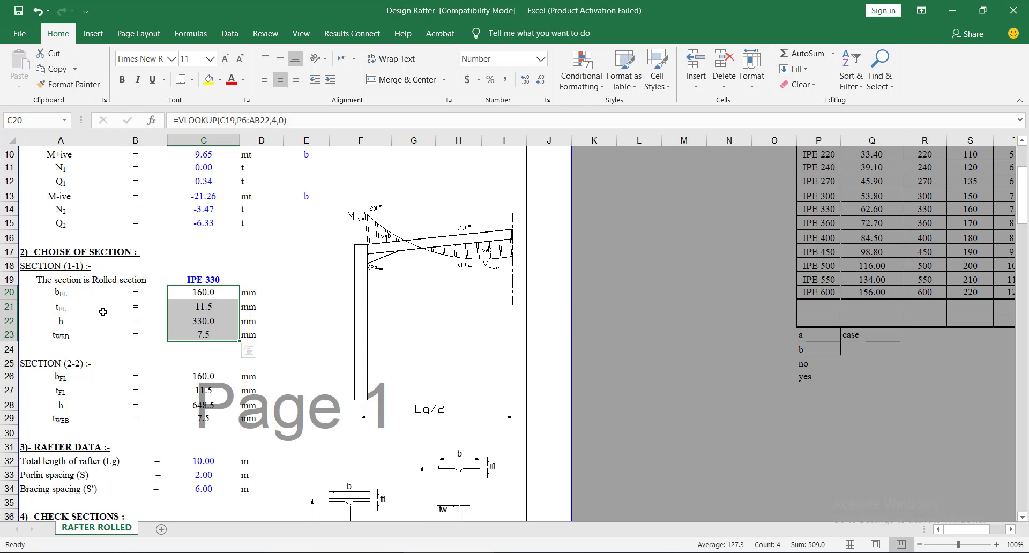
{"action": "scroll", "coordinate": [103, 312], "scroll_direction": "down", "scroll_amount": 3}
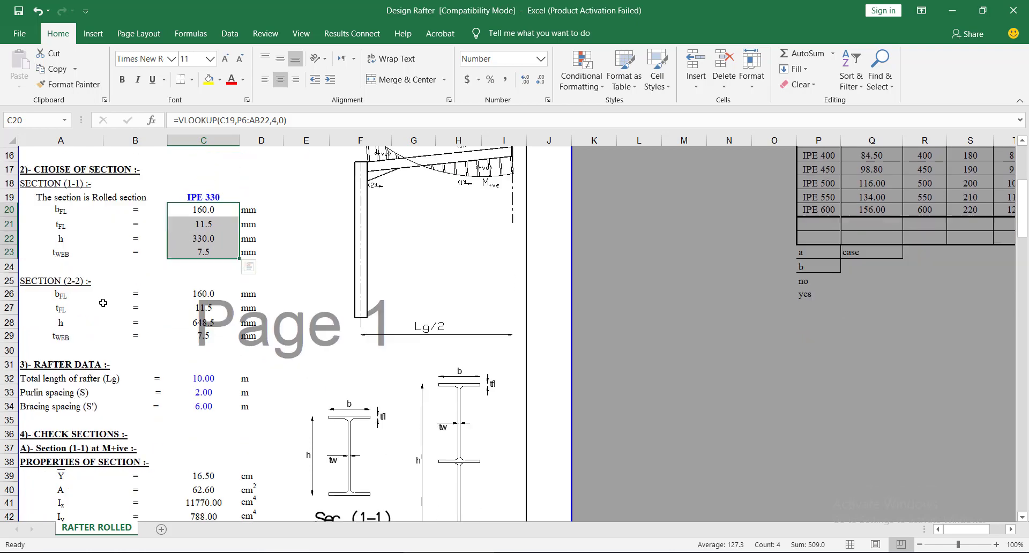
Check the total length of rafter (Lg) in C32 against the left rafter's length in SAP2000, and return to Design Rafter.
{"action": "left_click", "coordinate": [83, 337]}
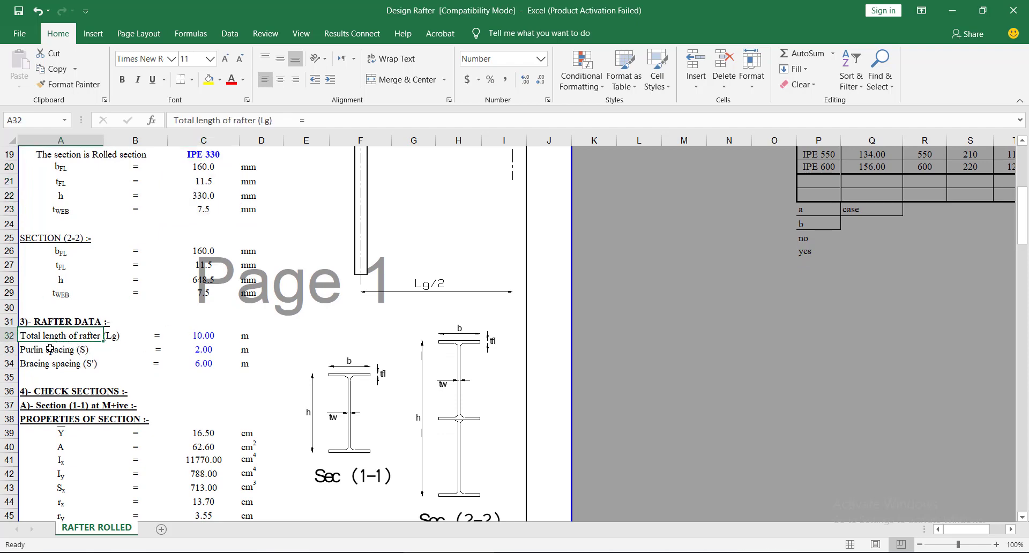
{"action": "left_click", "coordinate": [204, 340]}
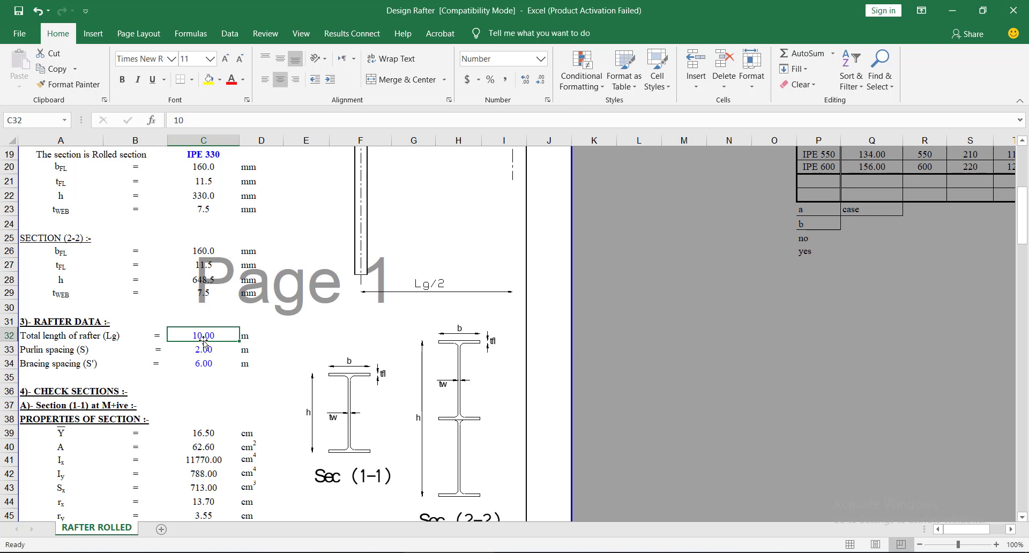
{"action": "left_click", "coordinate": [359, 552]}
{"action": "right_click", "coordinate": [182, 230]}
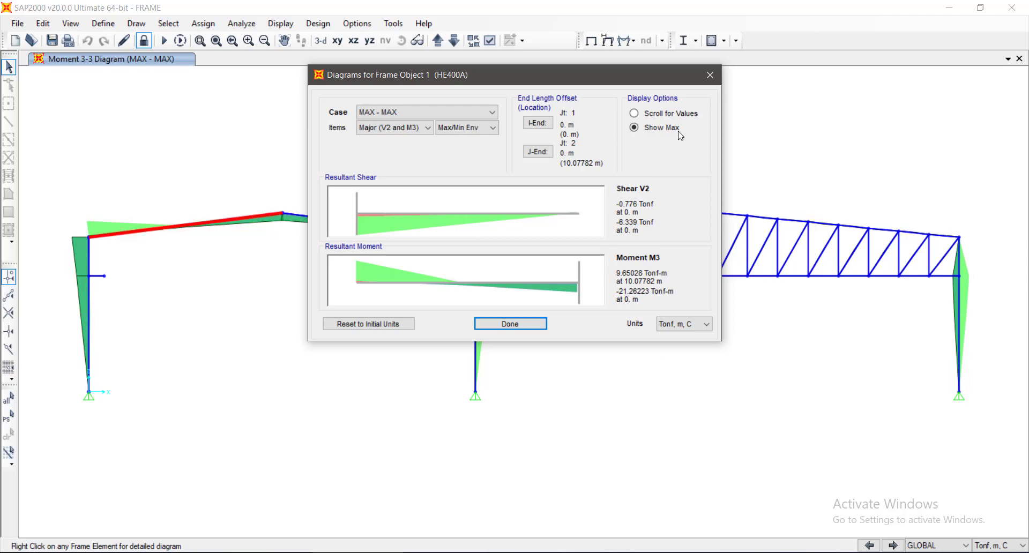
{"action": "left_click", "coordinate": [710, 75]}
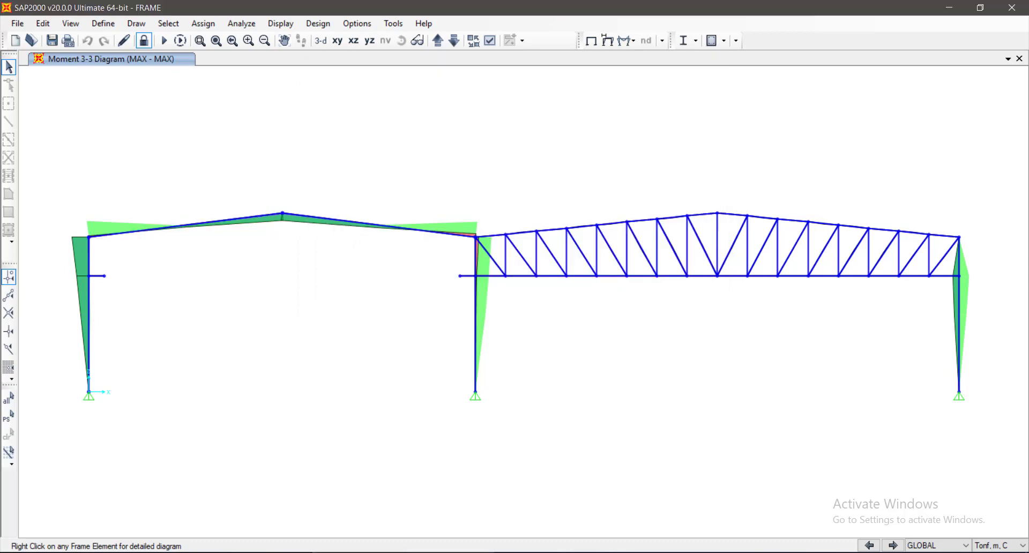
{"action": "left_click", "coordinate": [406, 552]}
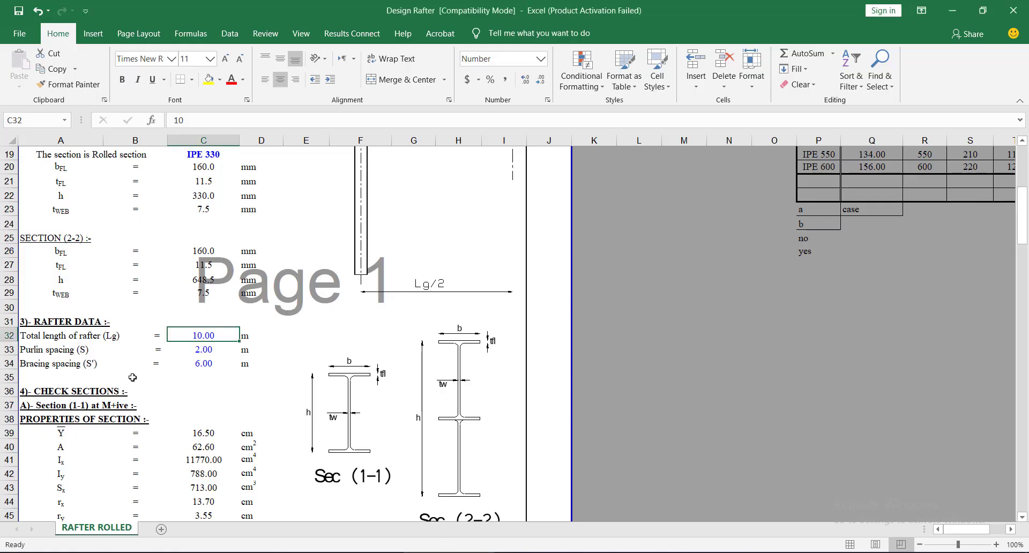
For the purlin spacing in C33, switch to the AutoCAD general layout and dimension the first bracing panel horizontally below the plan's lower-left corner.
{"action": "left_click", "coordinate": [208, 349]}
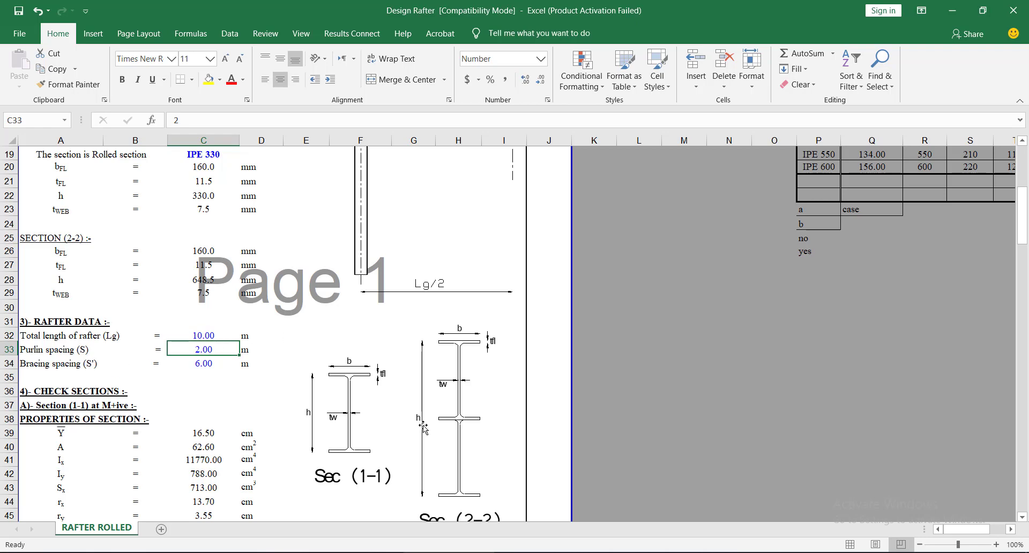
{"action": "left_click", "coordinate": [640, 549]}
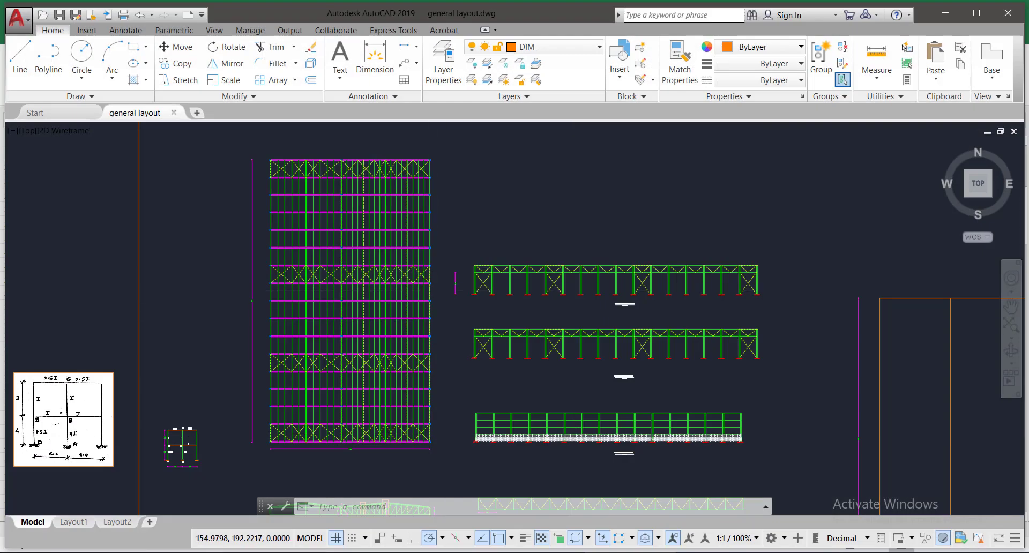
{"action": "scroll", "coordinate": [455, 294], "scroll_direction": "down", "scroll_amount": 5}
{"action": "scroll", "coordinate": [374, 347], "scroll_direction": "up", "scroll_amount": 5}
{"action": "scroll", "coordinate": [374, 347], "scroll_direction": "up", "scroll_amount": 6}
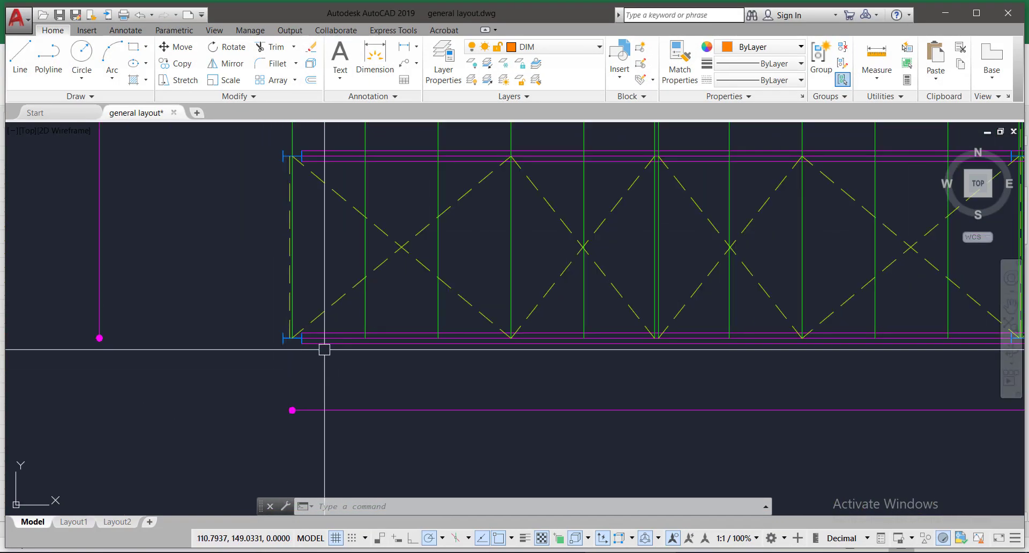
{"action": "left_click", "coordinate": [373, 60]}
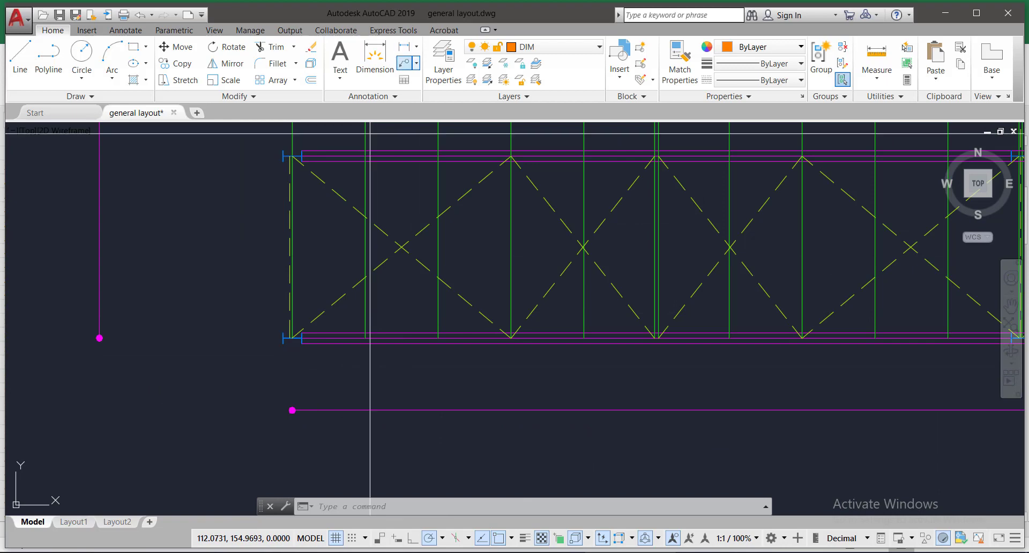
{"action": "scroll", "coordinate": [290, 311], "scroll_direction": "up", "scroll_amount": 4}
{"action": "left_click", "coordinate": [287, 289]}
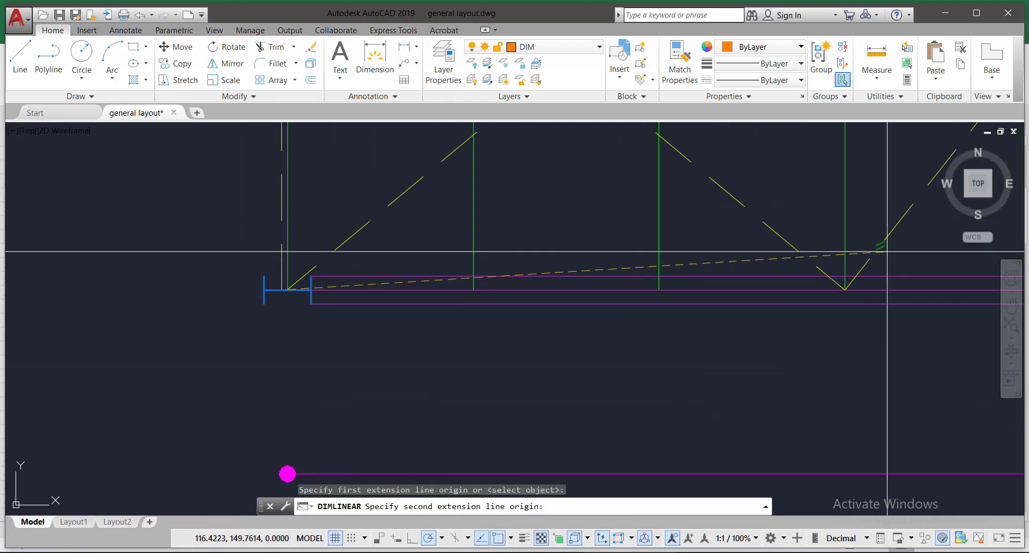
{"action": "left_click", "coordinate": [844, 289]}
{"action": "left_click", "coordinate": [574, 372]}
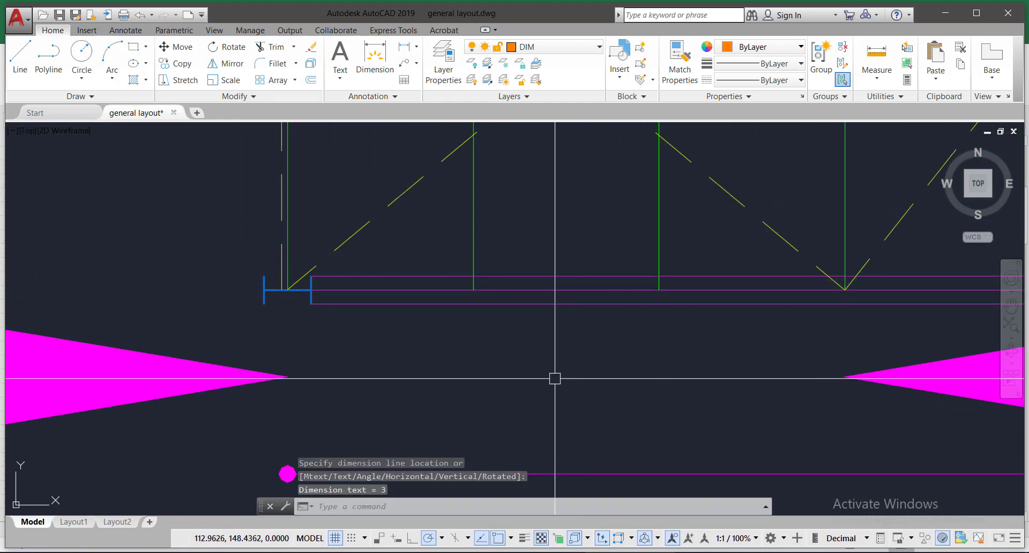
Match the first bracing panel dimension's properties to the right-hand horizontal dimension below the small frame sketch.
{"action": "scroll", "coordinate": [533, 375], "scroll_direction": "down", "scroll_amount": 4}
{"action": "scroll", "coordinate": [487, 381], "scroll_direction": "up", "scroll_amount": 2}
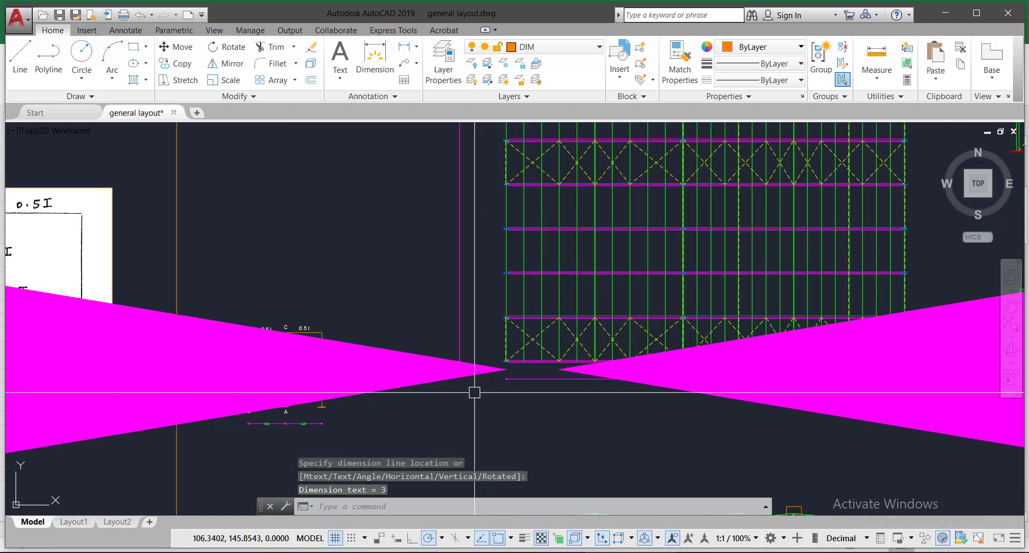
{"action": "type", "text": "MA"}
{"action": "key", "text": "Return"}
{"action": "scroll", "coordinate": [322, 423], "scroll_direction": "up", "scroll_amount": 2}
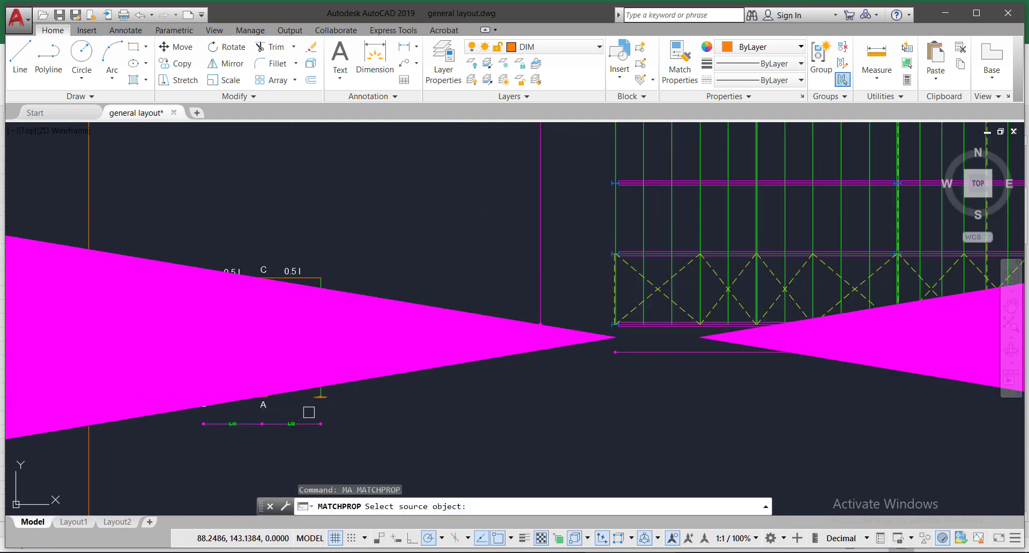
{"action": "left_click", "coordinate": [284, 423]}
{"action": "left_click", "coordinate": [467, 285]}
{"action": "left_click", "coordinate": [463, 319]}
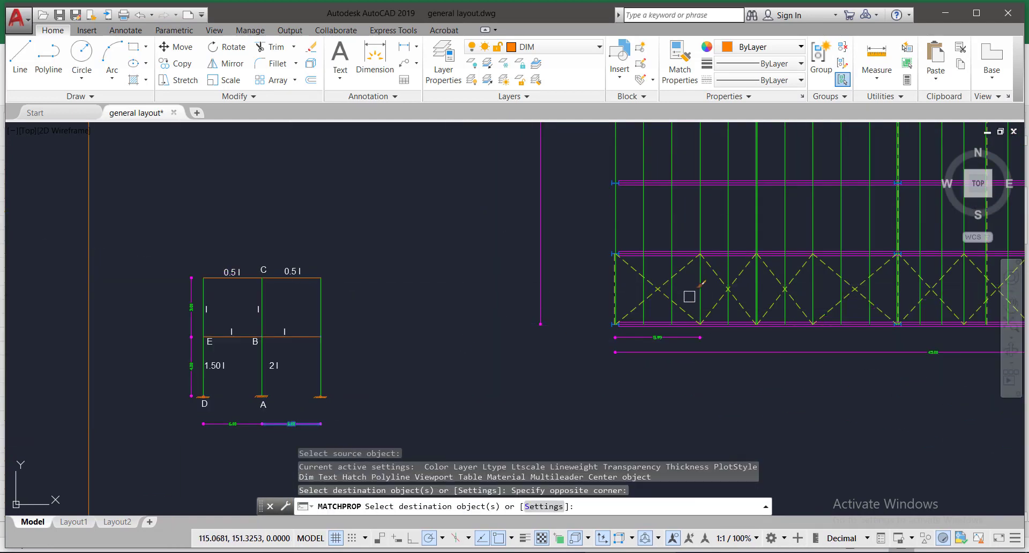
Examine the first bracing panel's dimension and the purlin lines within that panel, and end the property matching.
{"action": "scroll", "coordinate": [664, 336], "scroll_direction": "up", "scroll_amount": 5}
{"action": "scroll", "coordinate": [508, 340], "scroll_direction": "down", "scroll_amount": 3}
{"action": "scroll", "coordinate": [492, 411], "scroll_direction": "up", "scroll_amount": 2}
{"action": "scroll", "coordinate": [437, 420], "scroll_direction": "up", "scroll_amount": 4}
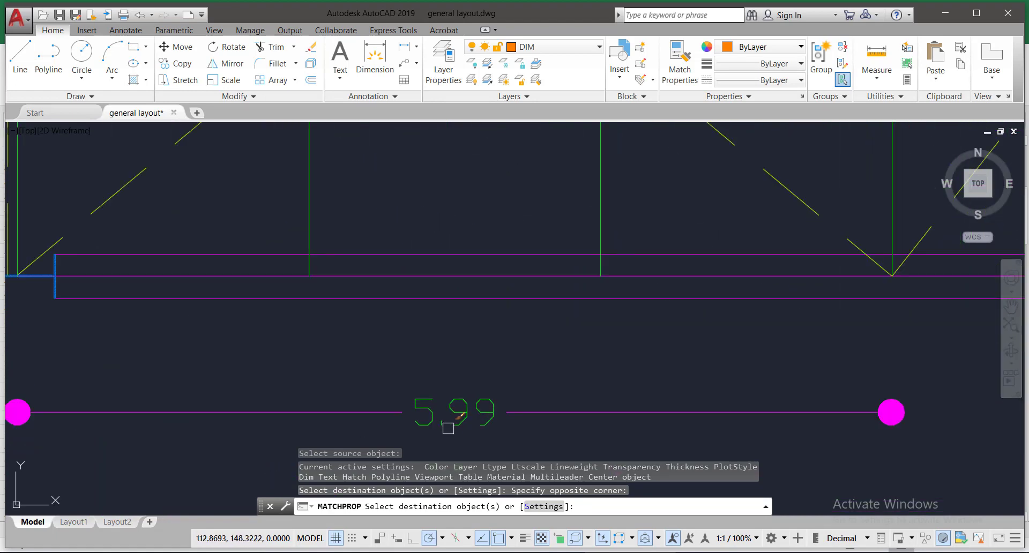
{"action": "scroll", "coordinate": [379, 348], "scroll_direction": "down", "scroll_amount": 4}
{"action": "scroll", "coordinate": [379, 347], "scroll_direction": "down", "scroll_amount": 2}
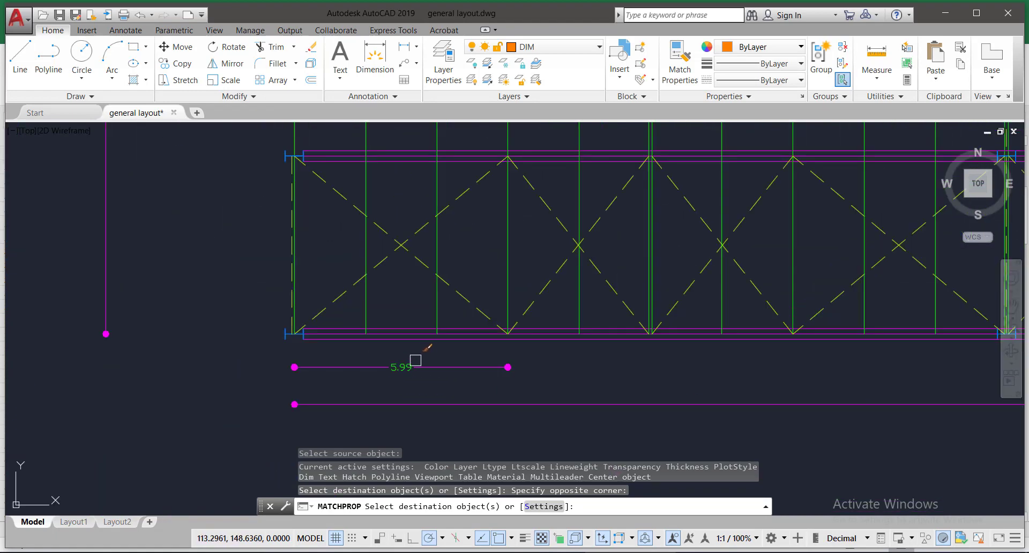
{"action": "scroll", "coordinate": [397, 367], "scroll_direction": "up", "scroll_amount": 2}
{"action": "left_click_drag", "start_coordinate": [539, 357], "coordinate": [448, 373]}
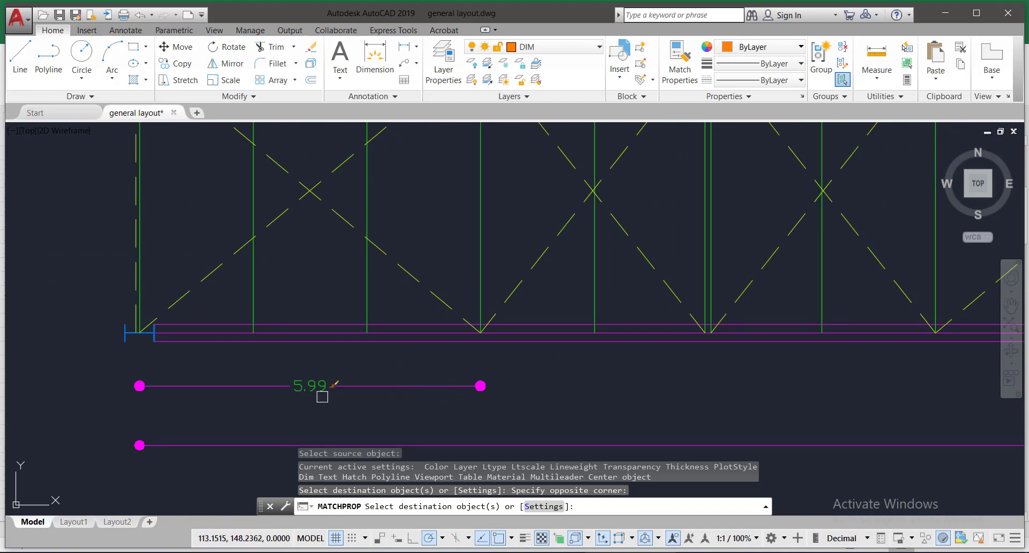
{"action": "key", "text": "Escape"}
{"action": "key", "text": "Escape"}
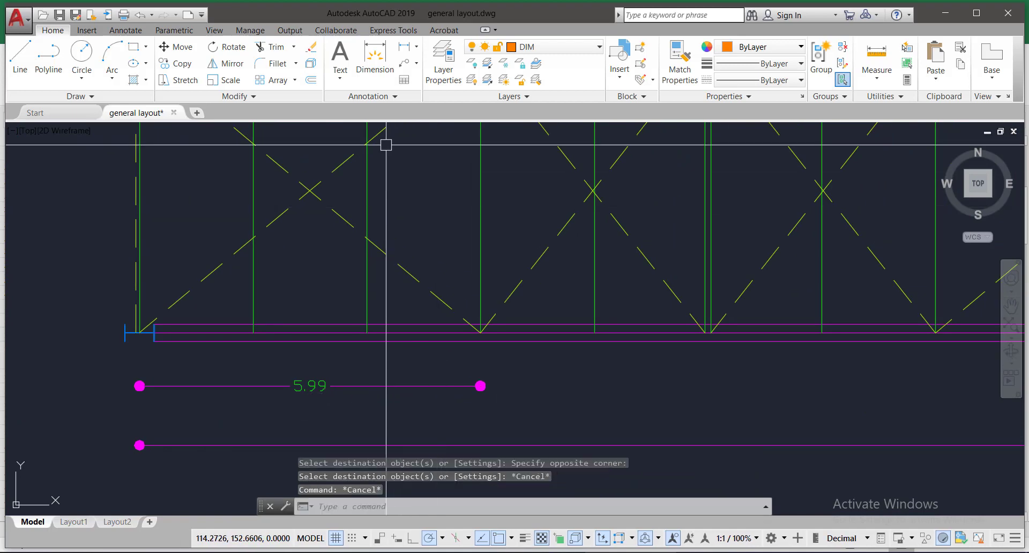
Add a horizontal linear dimension across the second bracing panel, below the plan's bottom edge.
{"action": "left_click", "coordinate": [412, 52]}
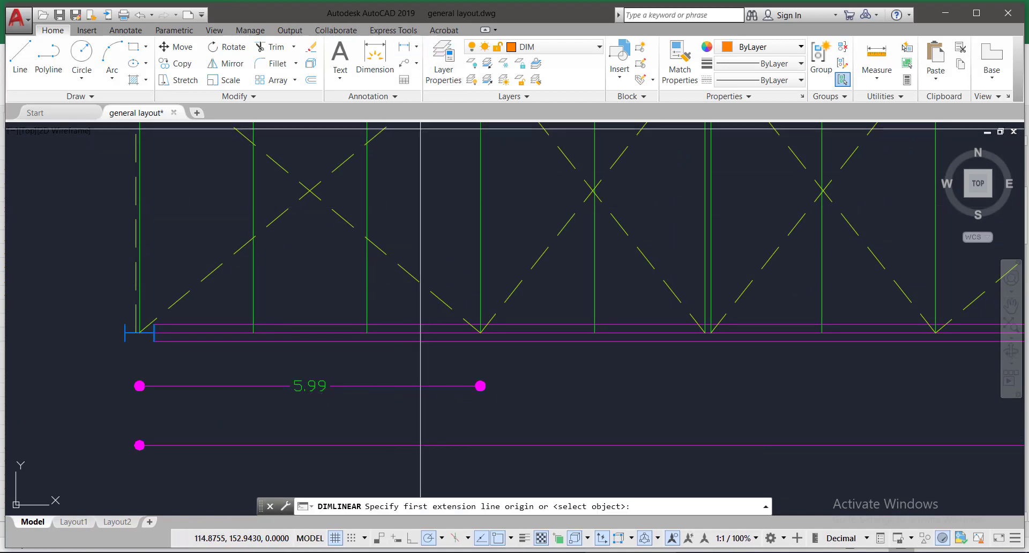
{"action": "left_click", "coordinate": [480, 332]}
{"action": "left_click", "coordinate": [707, 332]}
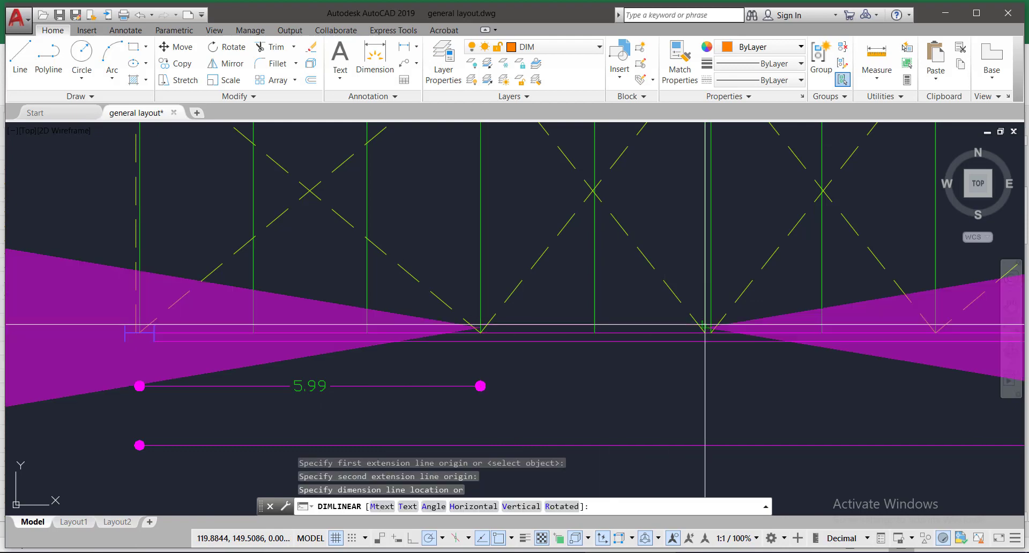
{"action": "left_click", "coordinate": [545, 406]}
Match the second bracing panel dimension's properties to the first bracing panel dimension, check both dimensions below the plan, and end the property matching.
{"action": "type", "text": "MA"}
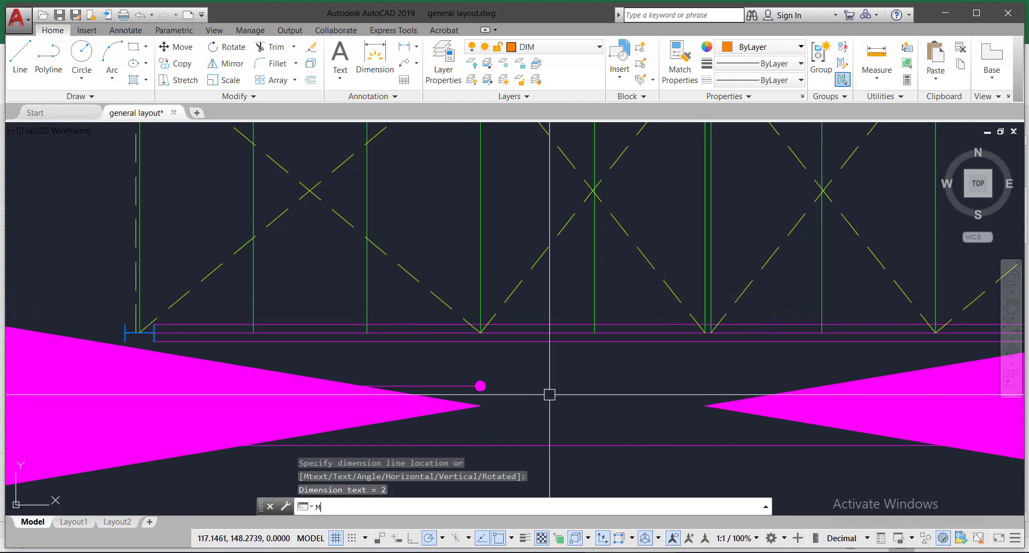
{"action": "key", "text": "Return"}
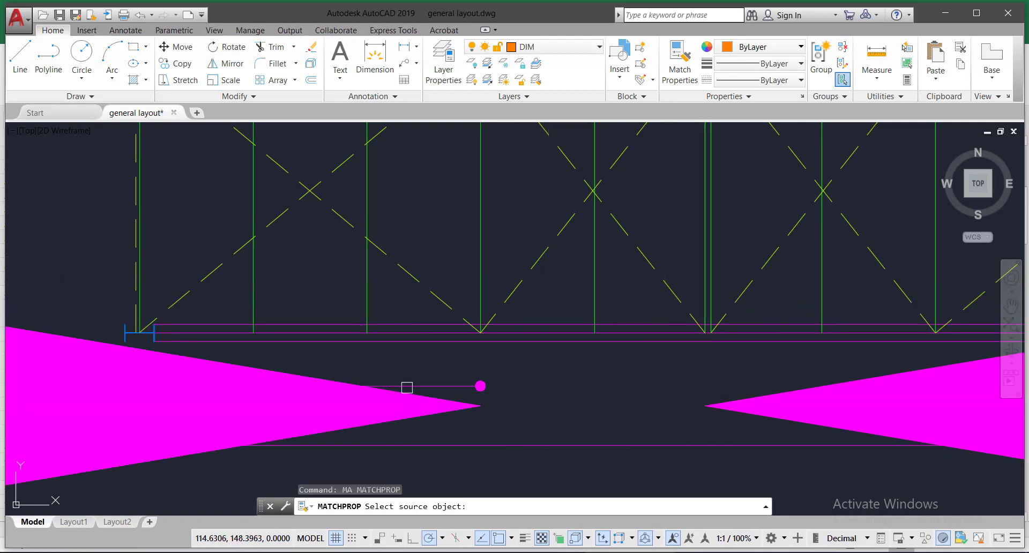
{"action": "left_click", "coordinate": [409, 386]}
{"action": "scroll", "coordinate": [637, 386], "scroll_direction": "down", "scroll_amount": 2}
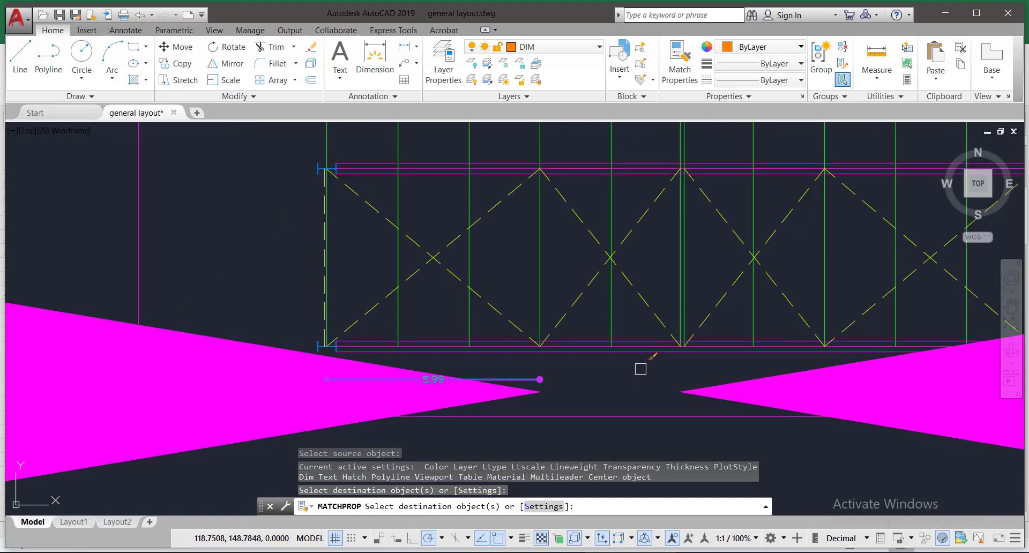
{"action": "left_click", "coordinate": [772, 375]}
{"action": "scroll", "coordinate": [625, 401], "scroll_direction": "up", "scroll_amount": 4}
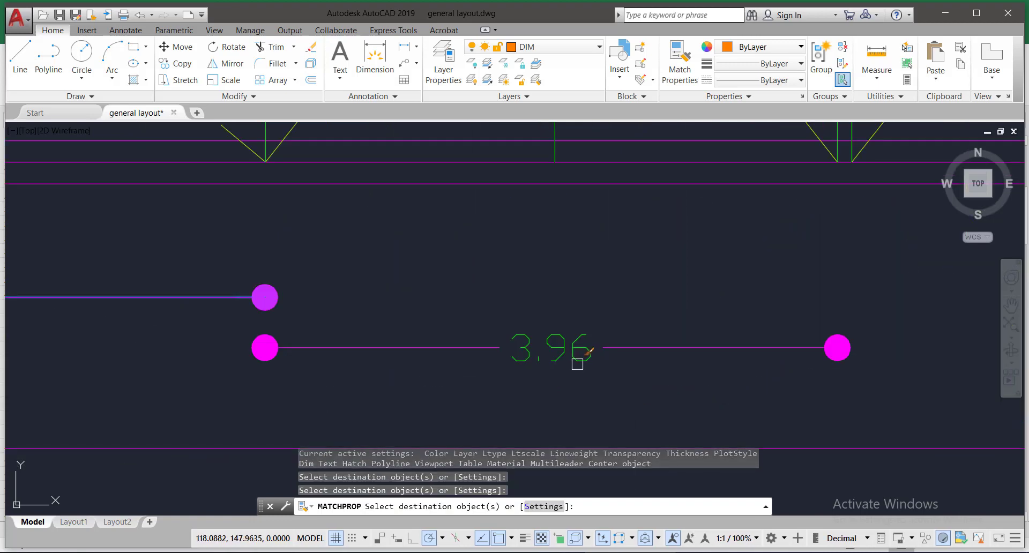
{"action": "scroll", "coordinate": [577, 364], "scroll_direction": "down", "scroll_amount": 3}
{"action": "scroll", "coordinate": [278, 344], "scroll_direction": "up", "scroll_amount": 2}
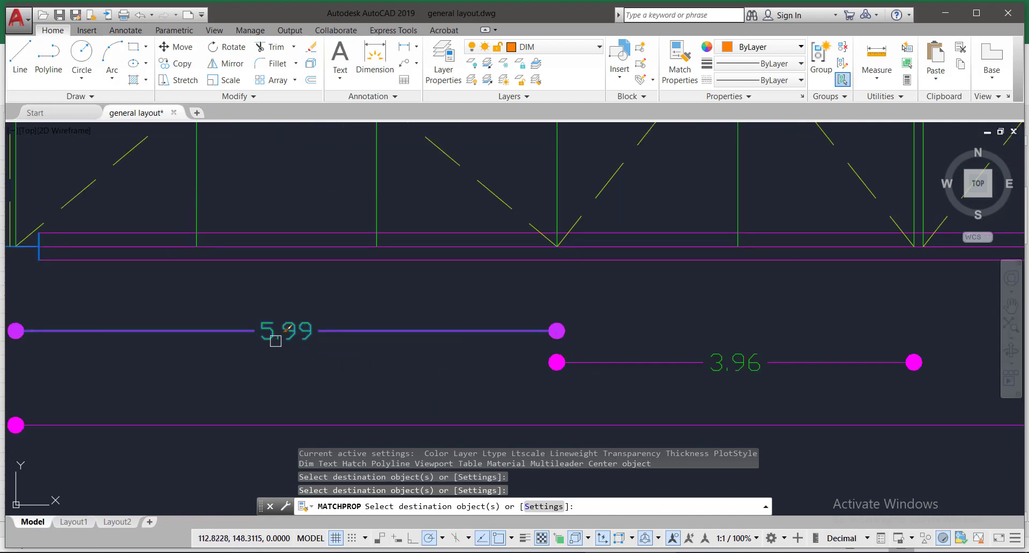
{"action": "key", "text": "Escape"}
{"action": "key", "text": "Escape"}
{"action": "scroll", "coordinate": [333, 318], "scroll_direction": "down", "scroll_amount": 4}
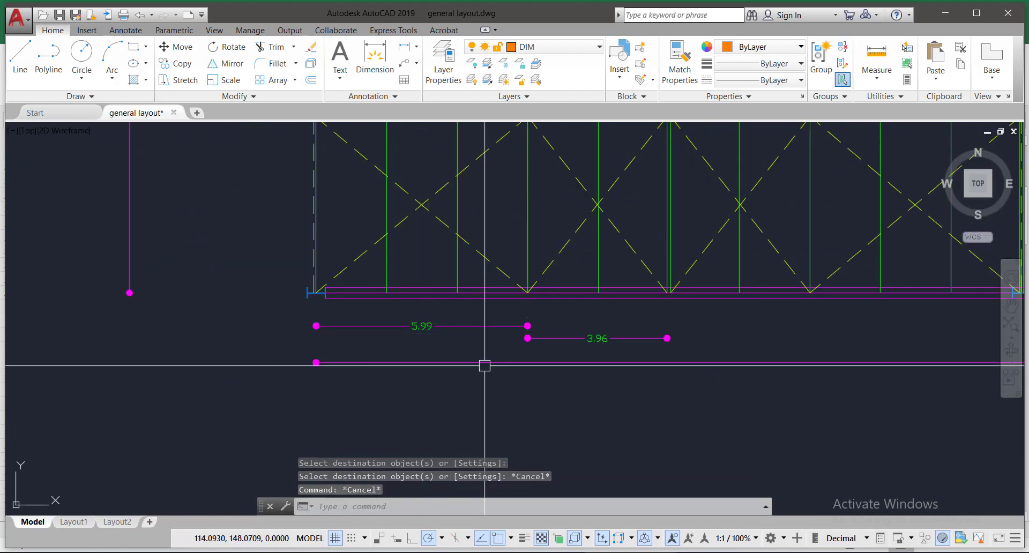
Switch to the Design Rafter sheet in Excel and review the rafter data, Section (1-1) properties and compactness check.
{"action": "key", "text": "alt+Tab"}
{"action": "left_click", "coordinate": [222, 358]}
{"action": "scroll", "coordinate": [221, 358], "scroll_direction": "down", "scroll_amount": 2}
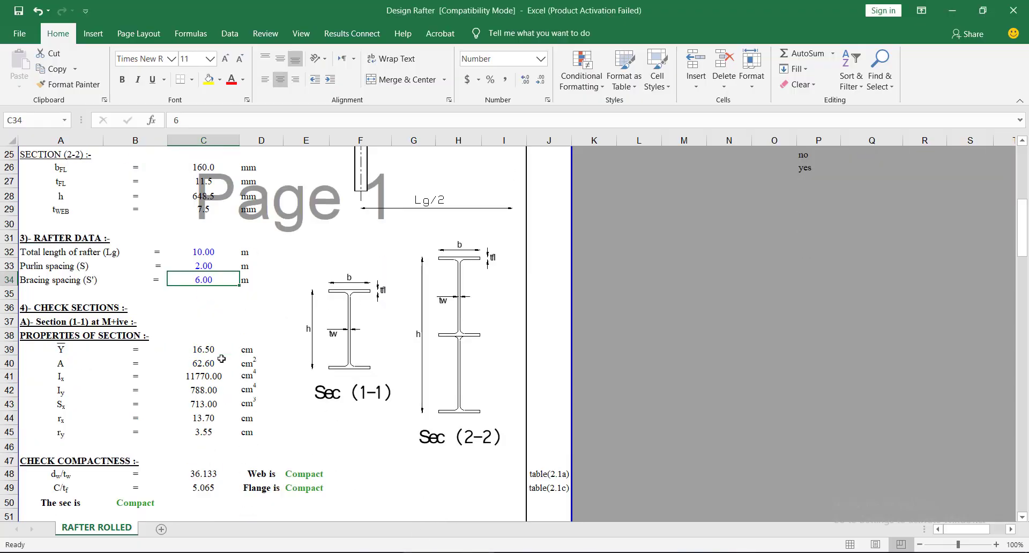
{"action": "scroll", "coordinate": [221, 358], "scroll_direction": "down", "scroll_amount": 2}
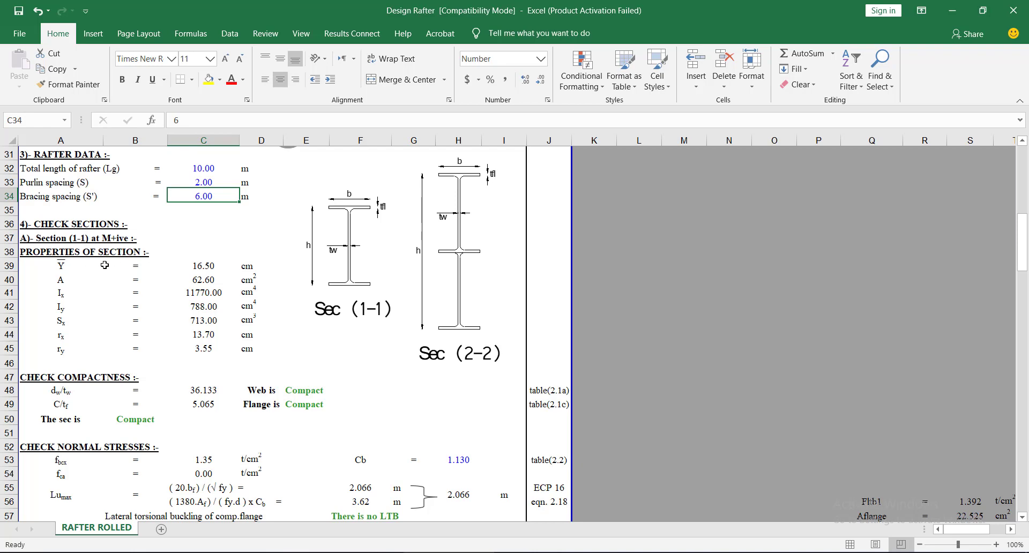
{"action": "scroll", "coordinate": [401, 245], "scroll_direction": "up", "scroll_amount": 1}
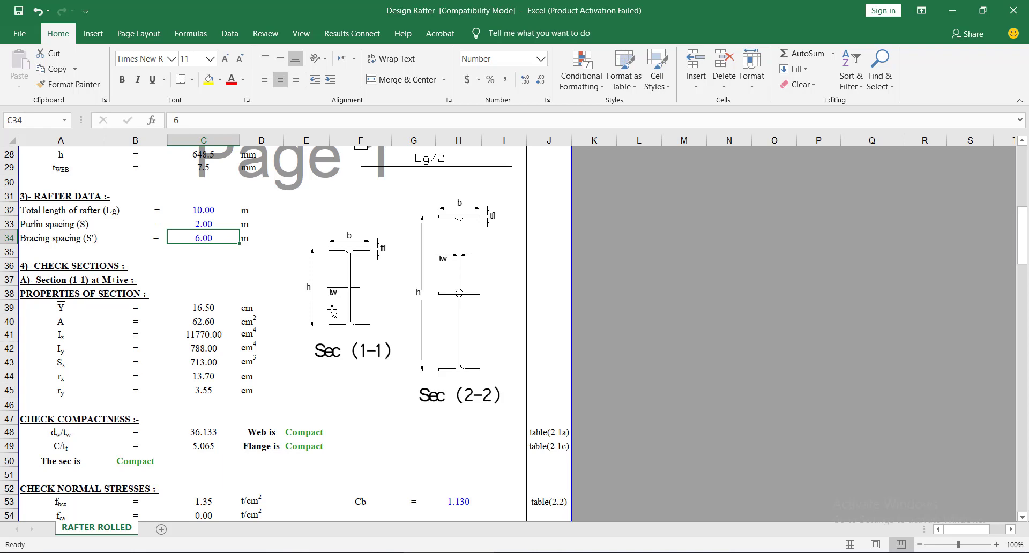
{"action": "scroll", "coordinate": [335, 316], "scroll_direction": "down", "scroll_amount": 2}
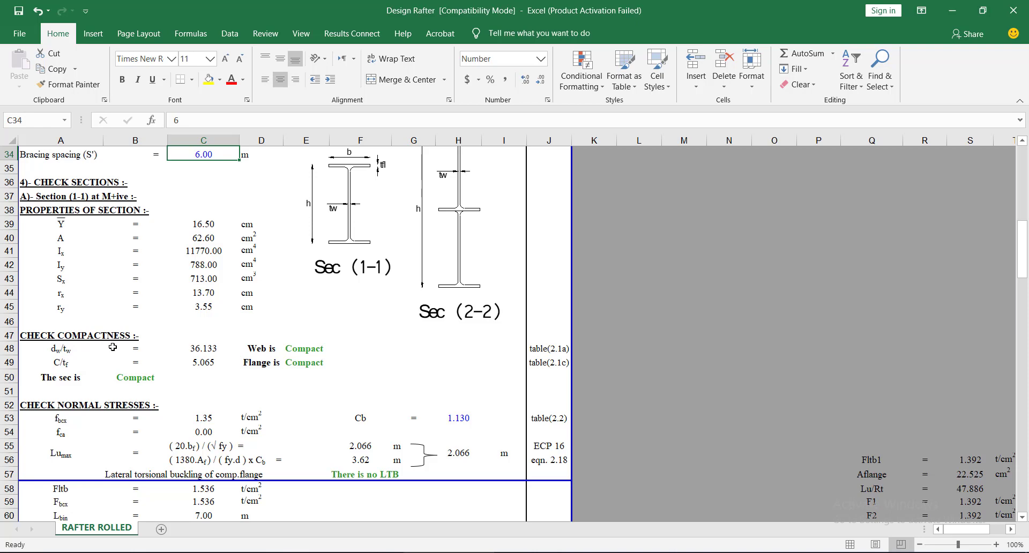
{"action": "scroll", "coordinate": [170, 357], "scroll_direction": "down", "scroll_amount": 1}
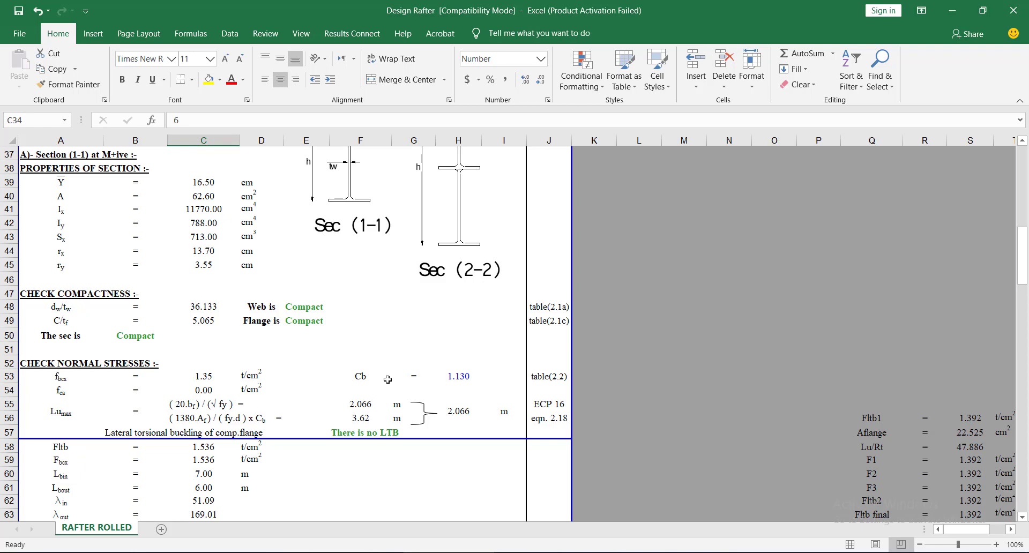
Review Section (1-1)'s normal stress, slenderness, interaction equation, shear and equivalent stress checks.
{"action": "key", "text": "Down"}
{"action": "key", "text": "Down"}
{"action": "key", "text": "Down"}
{"action": "key", "text": "Down"}
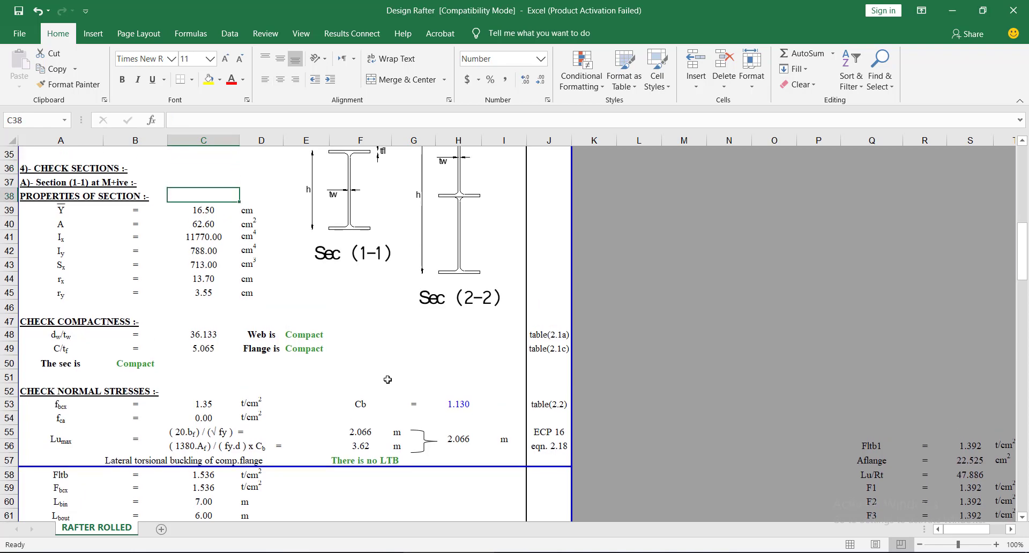
{"action": "scroll", "coordinate": [387, 379], "scroll_direction": "down", "scroll_amount": 8}
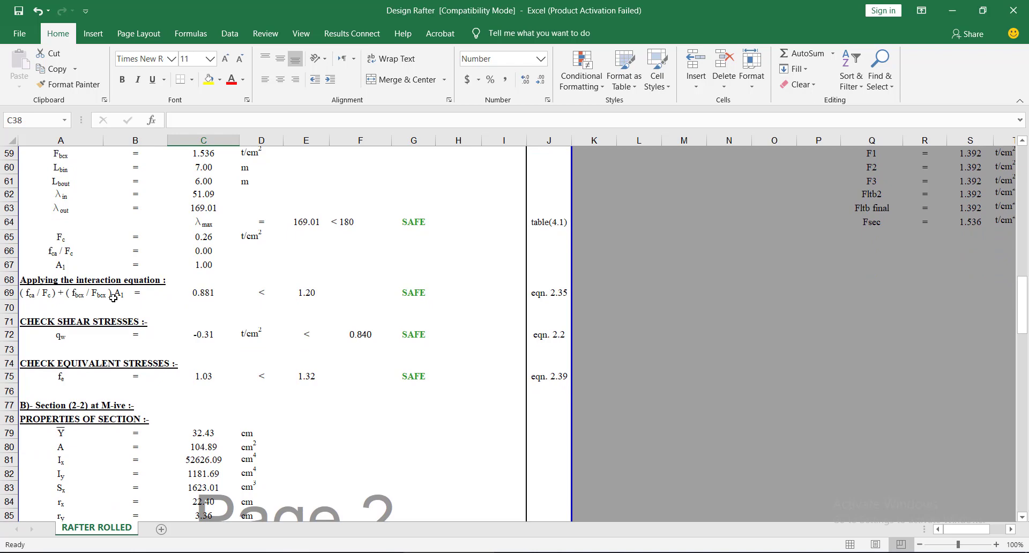
{"action": "scroll", "coordinate": [114, 297], "scroll_direction": "up", "scroll_amount": 2}
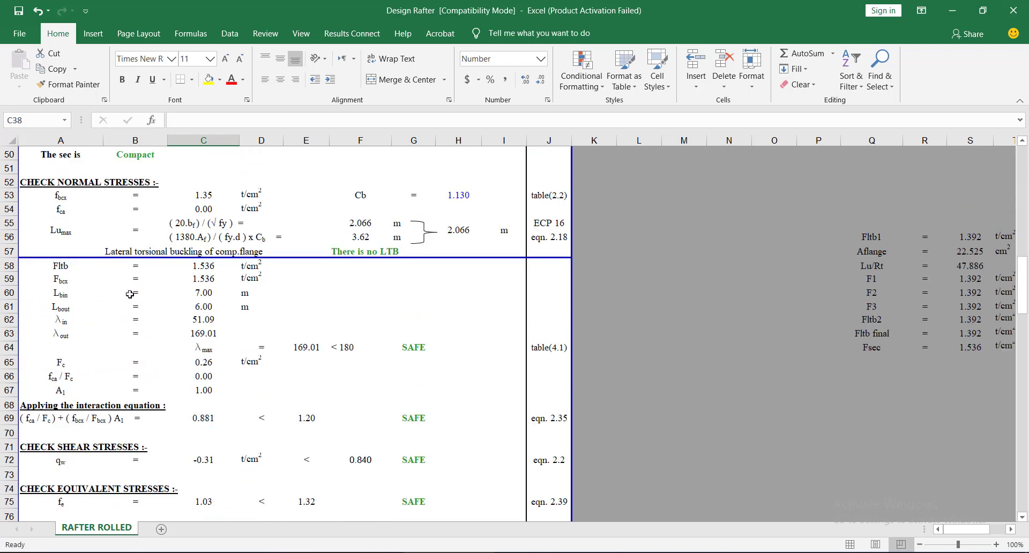
{"action": "scroll", "coordinate": [134, 294], "scroll_direction": "down", "scroll_amount": 3}
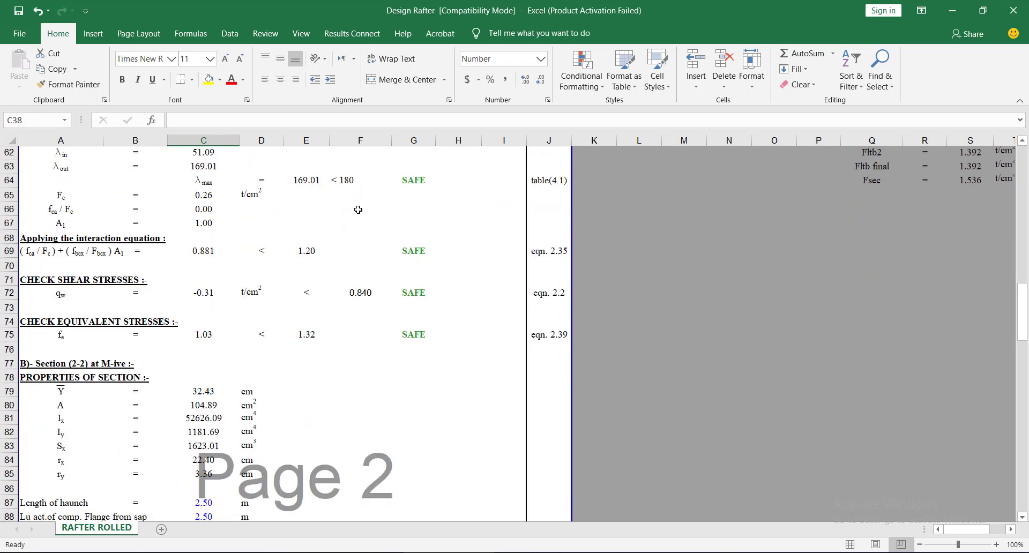
For Section (2-2), set the haunch length in C87 and the actual compression flange Lu in C88 to 2.7 m, and review its checks.
{"action": "scroll", "coordinate": [333, 315], "scroll_direction": "down", "scroll_amount": 3}
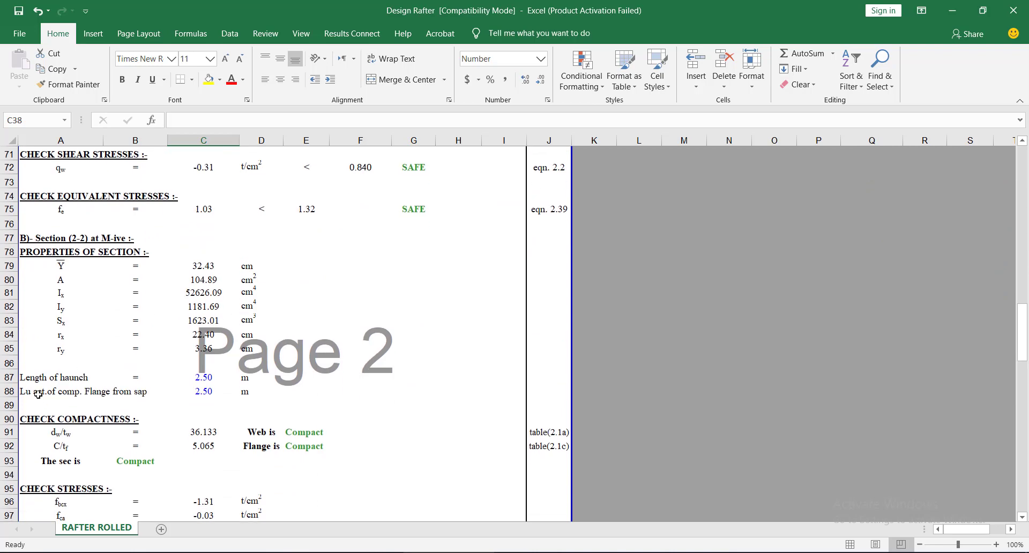
{"action": "left_click", "coordinate": [210, 379]}
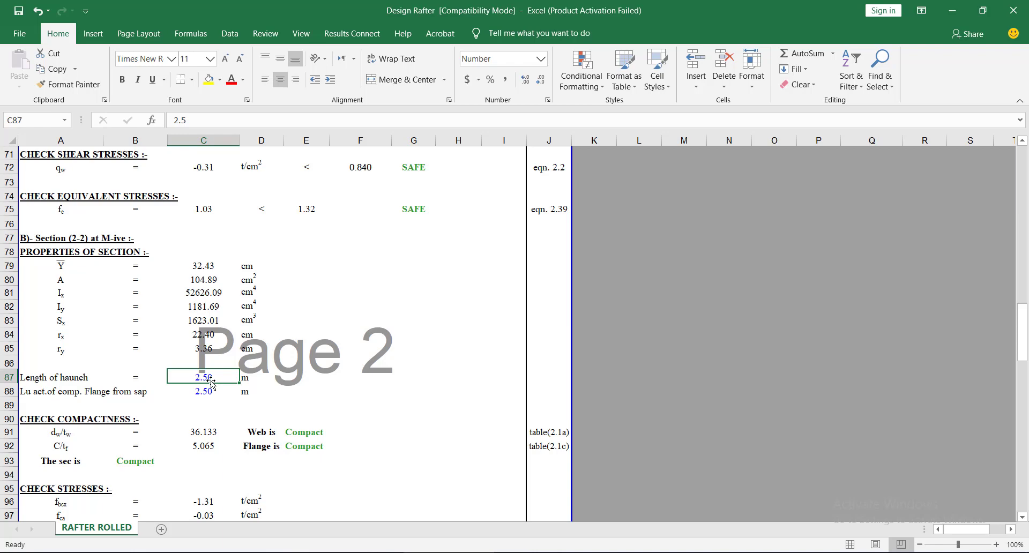
{"action": "type", "text": "2"}
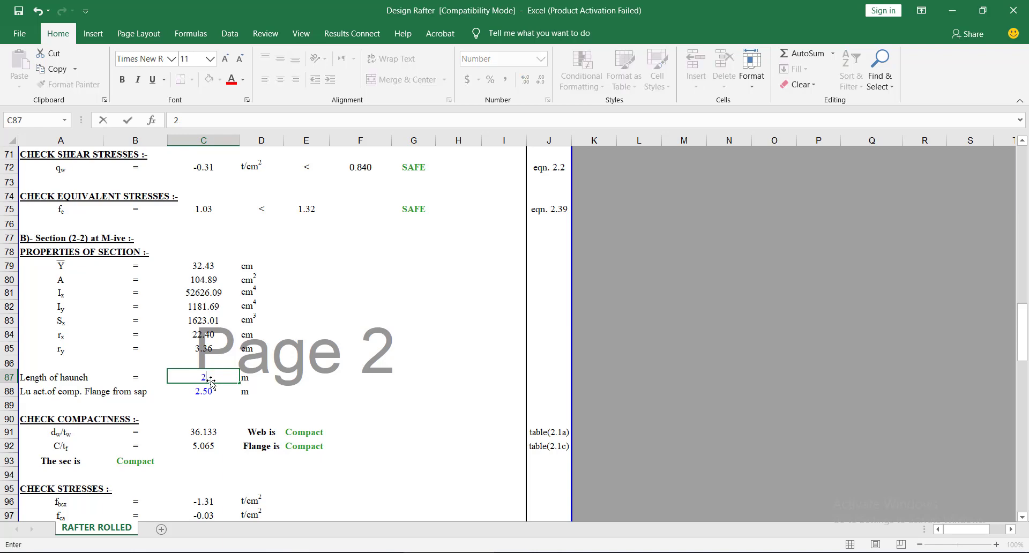
{"action": "type", "text": ".7"}
{"action": "left_click", "coordinate": [221, 391]}
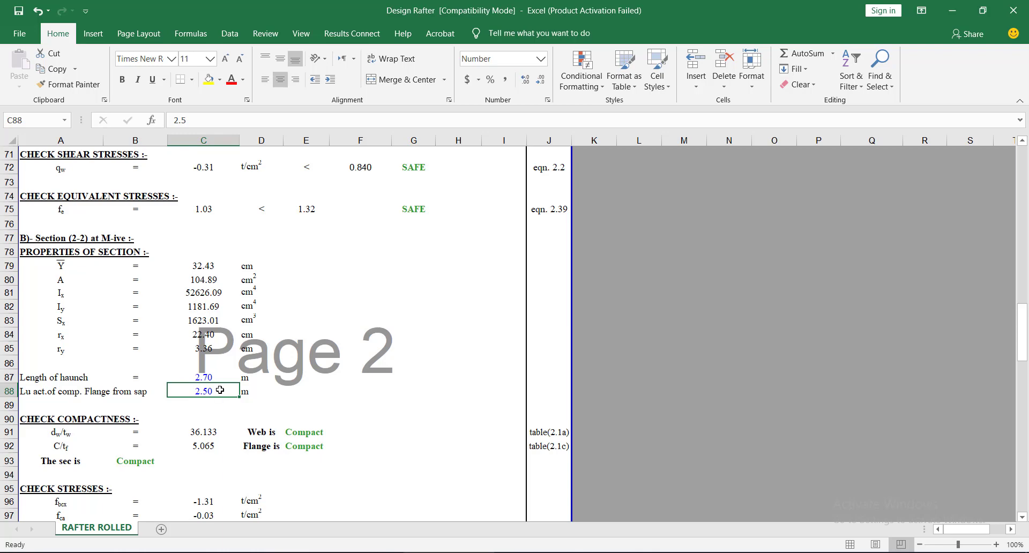
{"action": "type", "text": "2.7"}
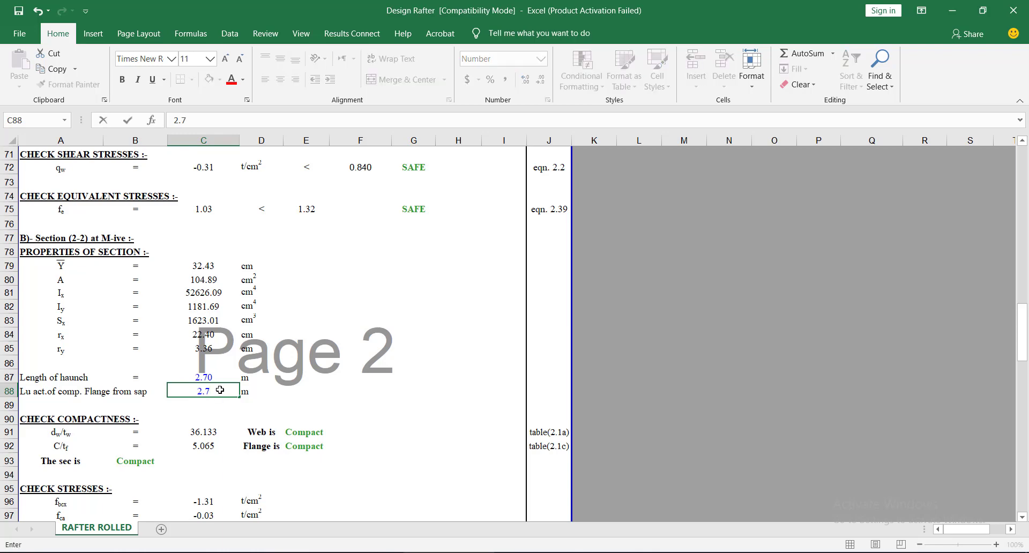
{"action": "key", "text": "Return"}
{"action": "scroll", "coordinate": [117, 346], "scroll_direction": "down", "scroll_amount": 2}
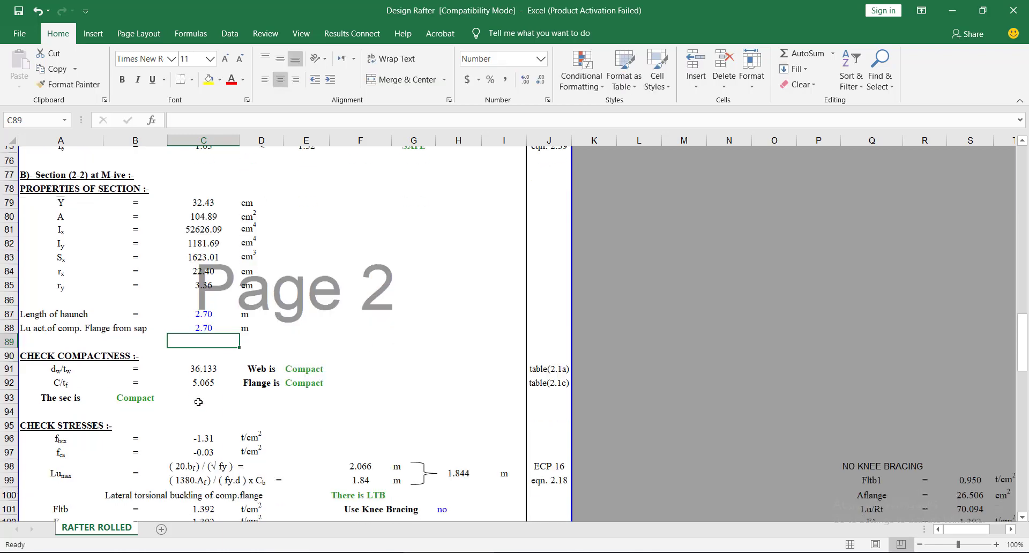
{"action": "scroll", "coordinate": [89, 349], "scroll_direction": "down", "scroll_amount": 3}
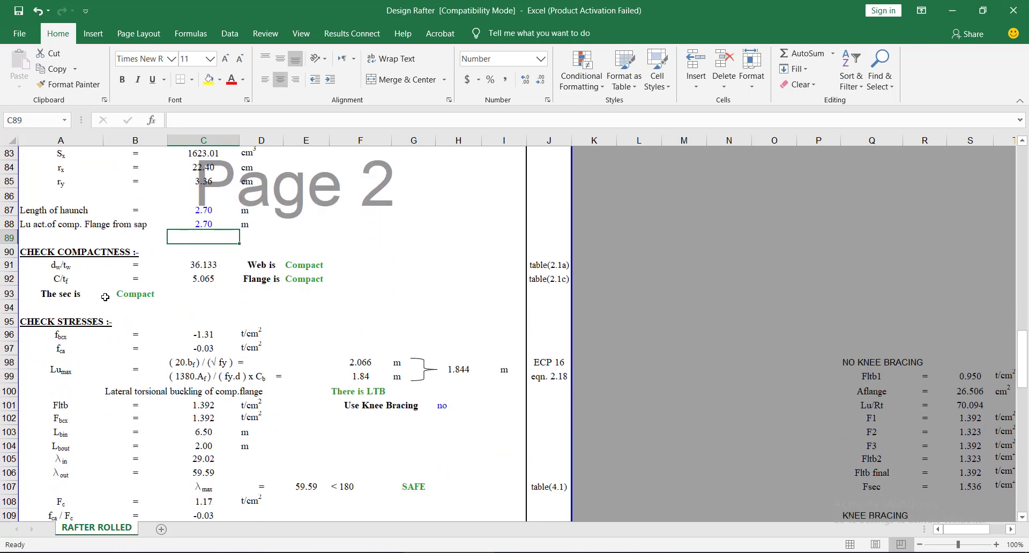
{"action": "scroll", "coordinate": [132, 270], "scroll_direction": "down", "scroll_amount": 2}
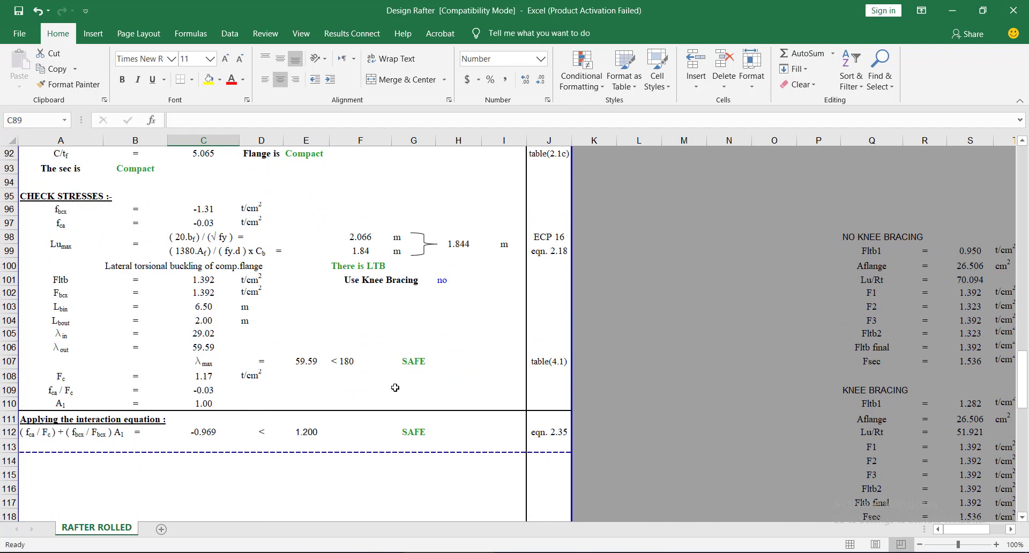
Try IPE 300 as the rolled section in C19 and examine the resulting Section (1-1) stress checks.
{"action": "scroll", "coordinate": [395, 388], "scroll_direction": "up", "scroll_amount": 2}
{"action": "scroll", "coordinate": [395, 387], "scroll_direction": "up", "scroll_amount": 14}
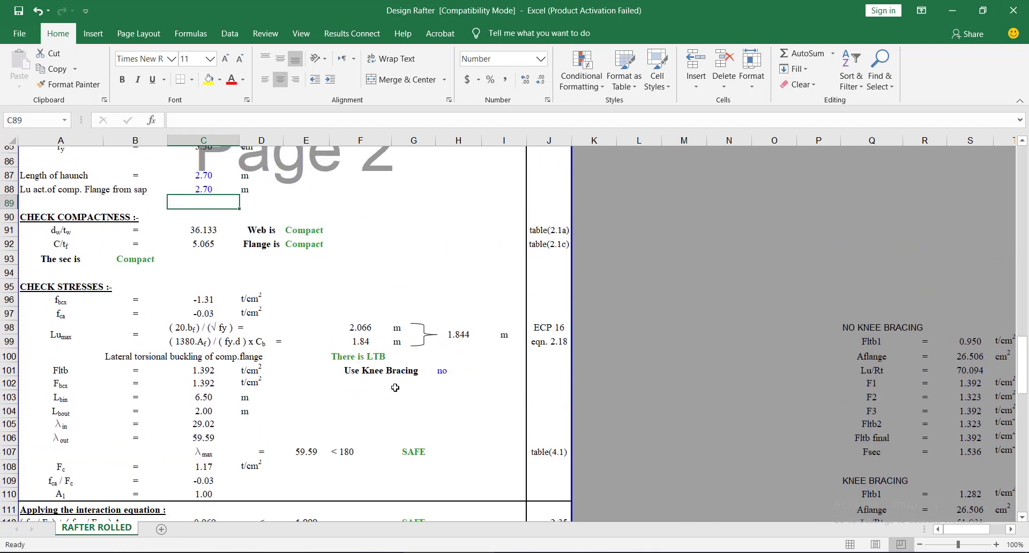
{"action": "scroll", "coordinate": [312, 337], "scroll_direction": "up", "scroll_amount": 10}
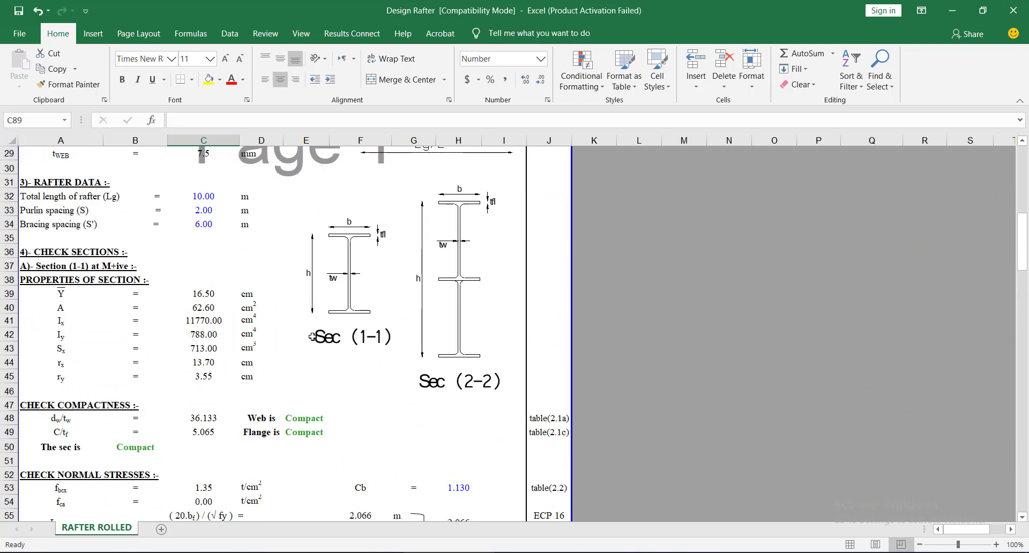
{"action": "left_click", "coordinate": [209, 222]}
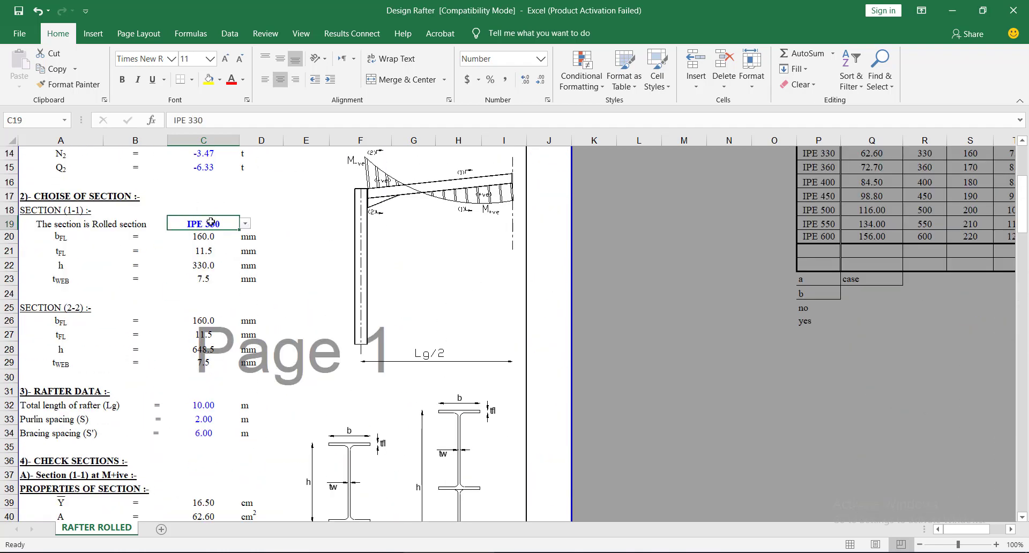
{"action": "left_click", "coordinate": [245, 223]}
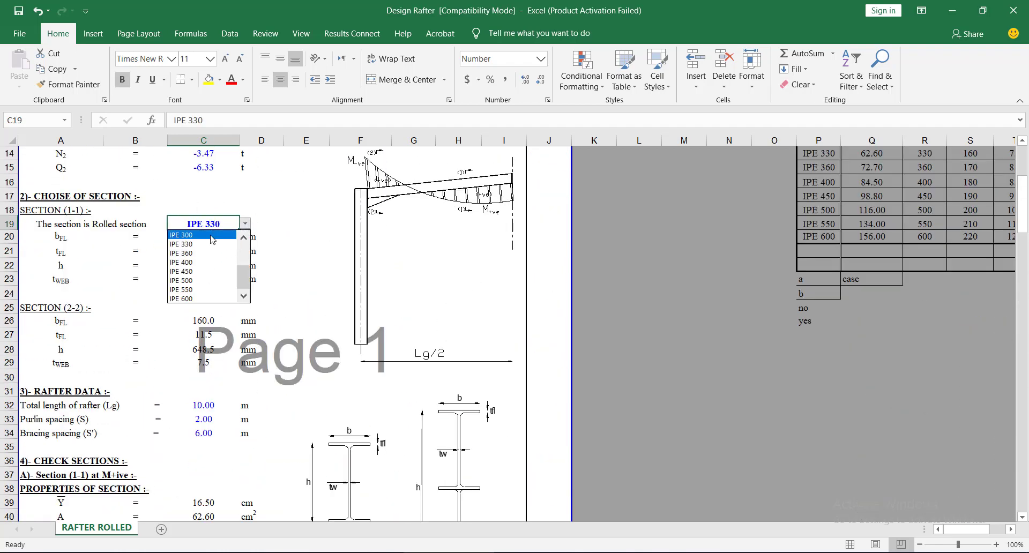
{"action": "left_click", "coordinate": [231, 253]}
{"action": "left_click", "coordinate": [261, 252]}
{"action": "scroll", "coordinate": [286, 263], "scroll_direction": "down", "scroll_amount": 10}
{"action": "scroll", "coordinate": [285, 263], "scroll_direction": "down", "scroll_amount": 2}
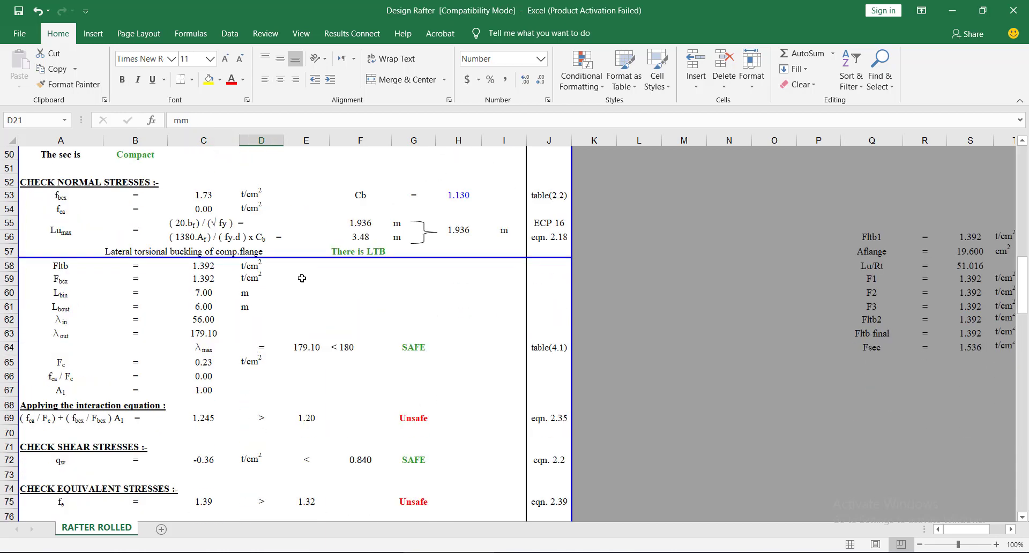
{"action": "scroll", "coordinate": [292, 280], "scroll_direction": "up", "scroll_amount": 10}
{"action": "scroll", "coordinate": [222, 253], "scroll_direction": "up", "scroll_amount": 5}
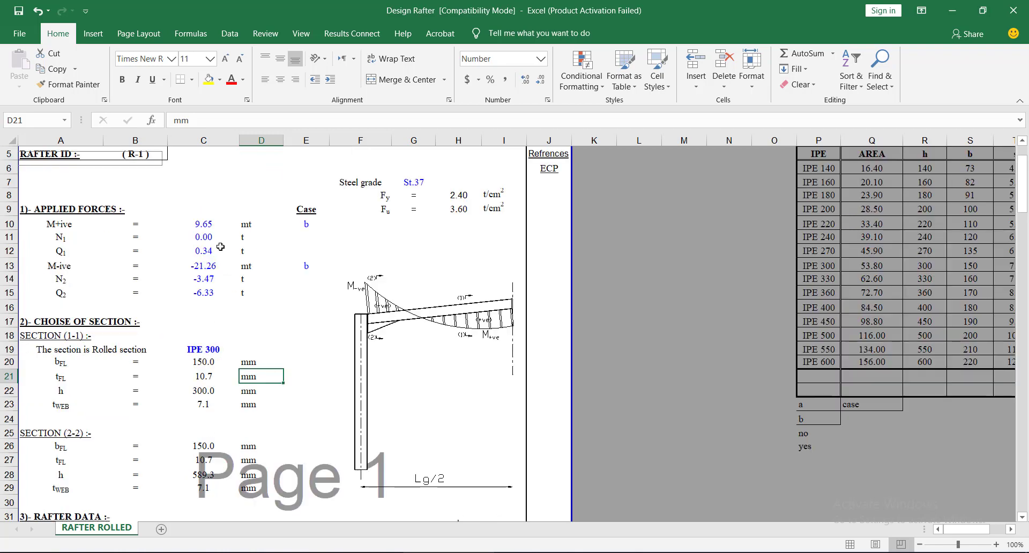
Set the rolled section in C19 back to IPE 330.
{"action": "scroll", "coordinate": [222, 253], "scroll_direction": "up", "scroll_amount": 2}
{"action": "scroll", "coordinate": [223, 253], "scroll_direction": "down", "scroll_amount": 3}
{"action": "left_click", "coordinate": [217, 304]}
{"action": "left_click", "coordinate": [246, 307]}
{"action": "left_click", "coordinate": [214, 333]}
For the Use Knee Bracing option in Section (2-2), open the knee bracing picture Capture.JPG from the Session 5 folder in File Explorer.
{"action": "scroll", "coordinate": [294, 317], "scroll_direction": "down", "scroll_amount": 13}
{"action": "scroll", "coordinate": [308, 322], "scroll_direction": "down", "scroll_amount": 12}
{"action": "scroll", "coordinate": [341, 334], "scroll_direction": "down", "scroll_amount": 1}
{"action": "left_click", "coordinate": [385, 367]}
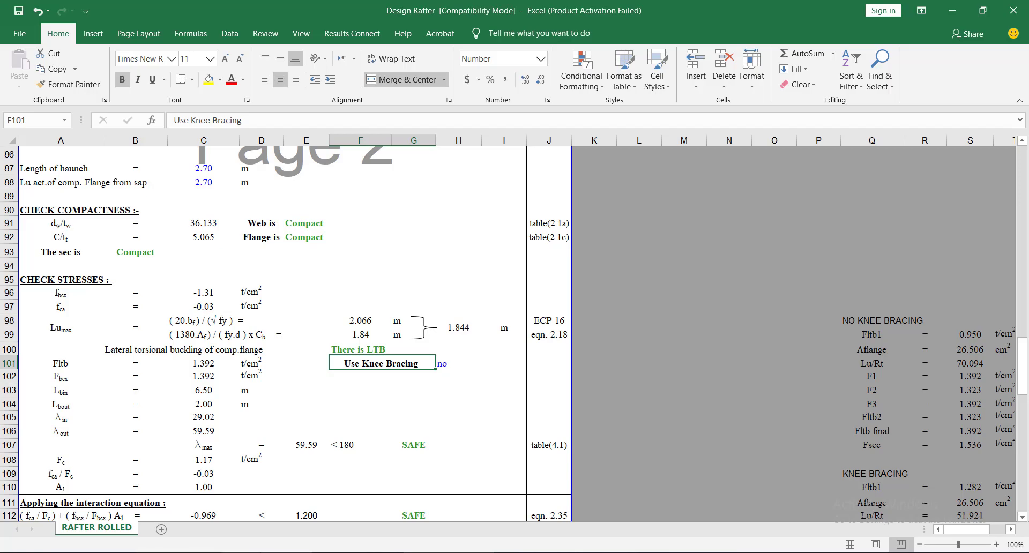
{"action": "left_click", "coordinate": [174, 552]}
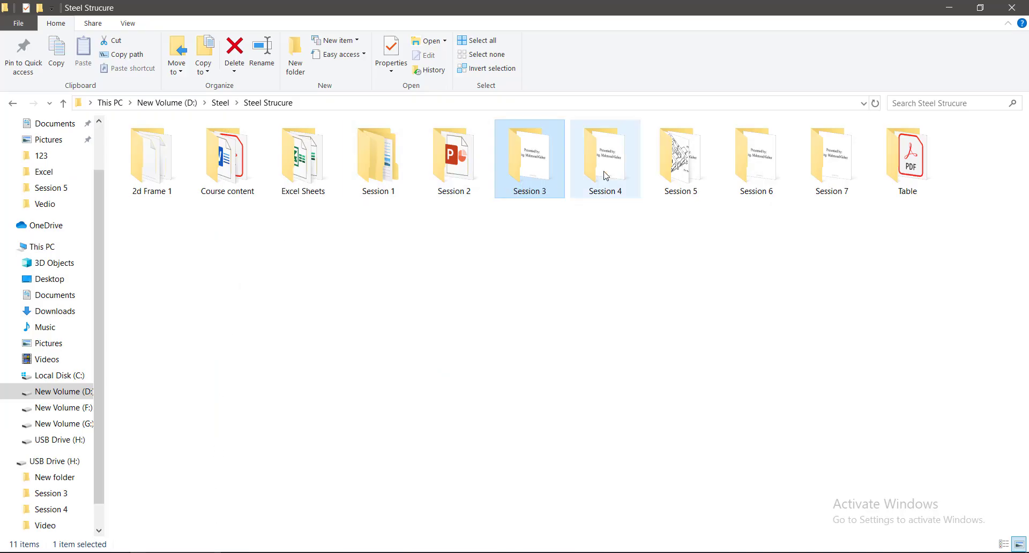
{"action": "double_click", "coordinate": [681, 161]}
{"action": "left_click", "coordinate": [329, 171]}
{"action": "double_click", "coordinate": [328, 170]}
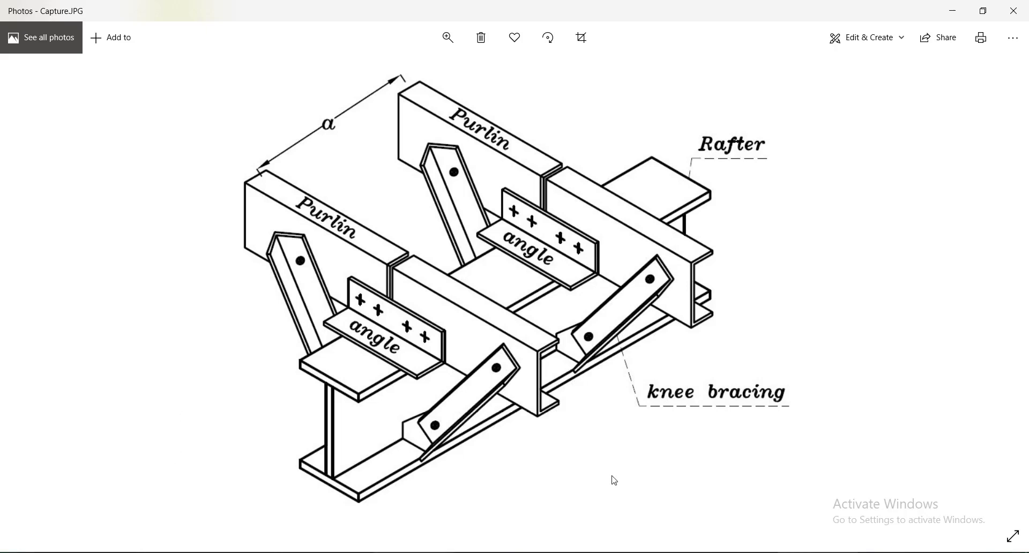
Return to the rafter sheet in Excel and review the end of Section (2-2)'s stress checks and its knee bracing option.
{"action": "key", "text": "alt+Tab"}
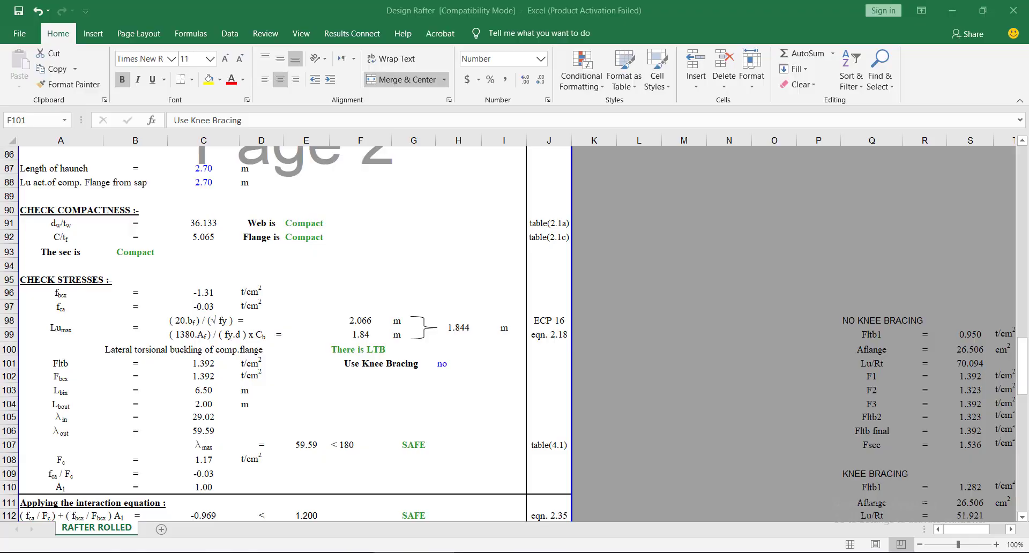
{"action": "scroll", "coordinate": [455, 346], "scroll_direction": "down", "scroll_amount": 6}
{"action": "left_click", "coordinate": [450, 377]}
{"action": "scroll", "coordinate": [449, 380], "scroll_direction": "up", "scroll_amount": 6}
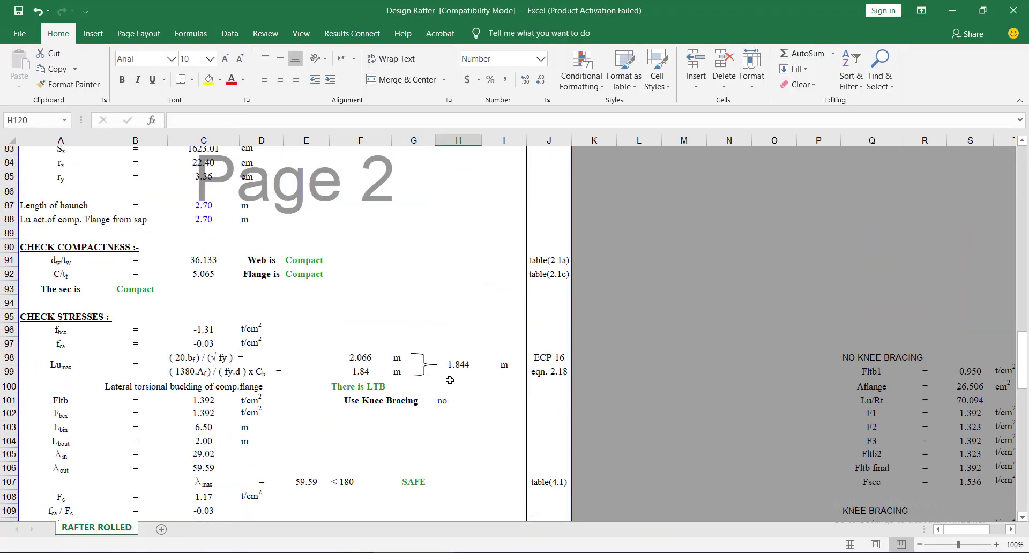
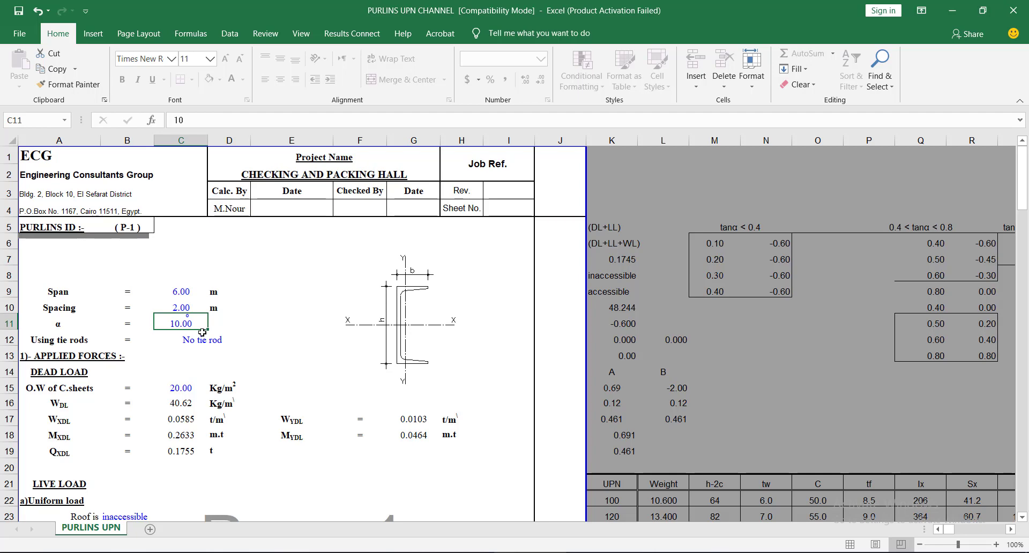
Review the available options for Using tie rods in C12 of the purlin sheet, keeping No tie rod.
{"action": "left_click", "coordinate": [201, 349]}
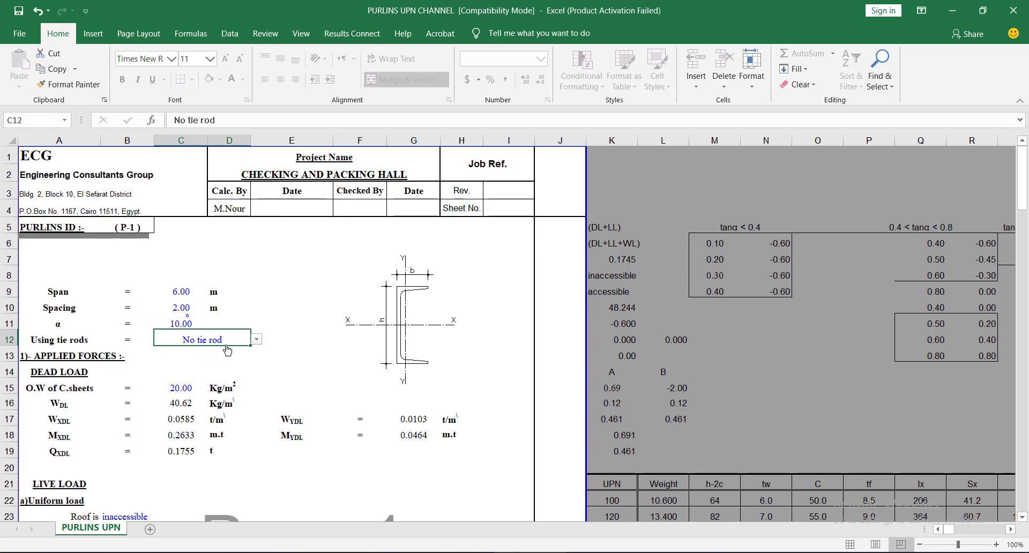
{"action": "left_click", "coordinate": [257, 339]}
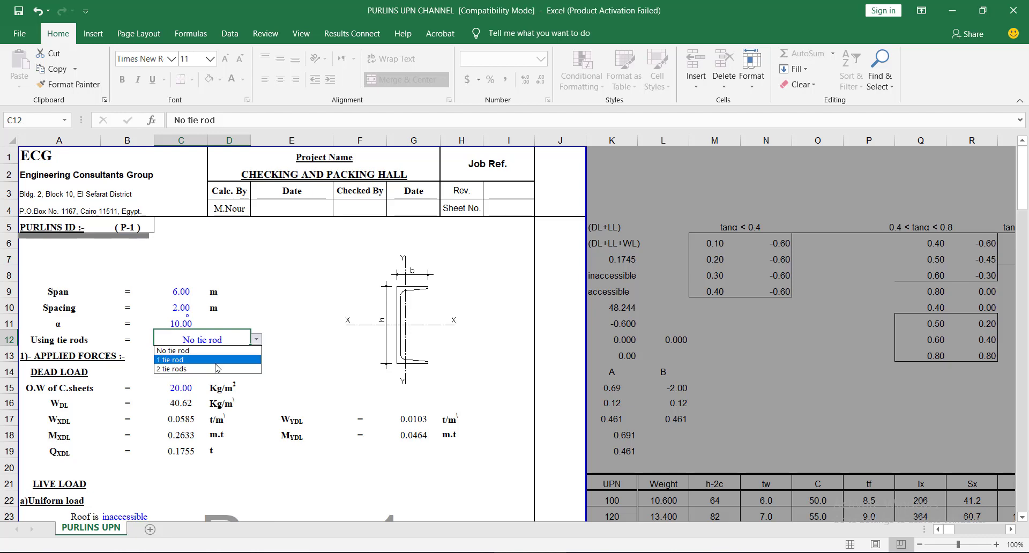
{"action": "left_click", "coordinate": [255, 339]}
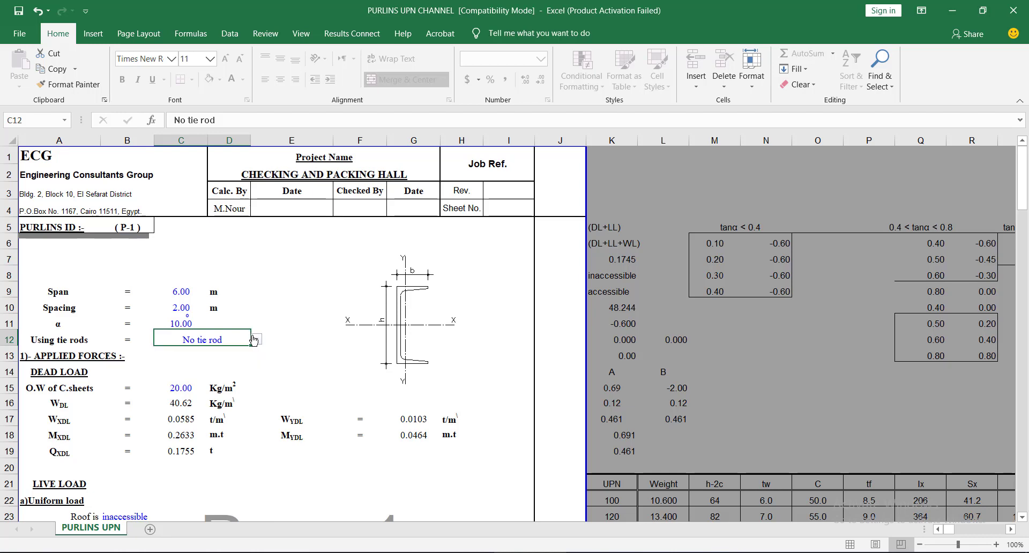
Review the corrugated sheet weight in C15 under Dead Load and the roof accessibility choice in B23 under Live Load.
{"action": "scroll", "coordinate": [254, 340], "scroll_direction": "down", "scroll_amount": 1}
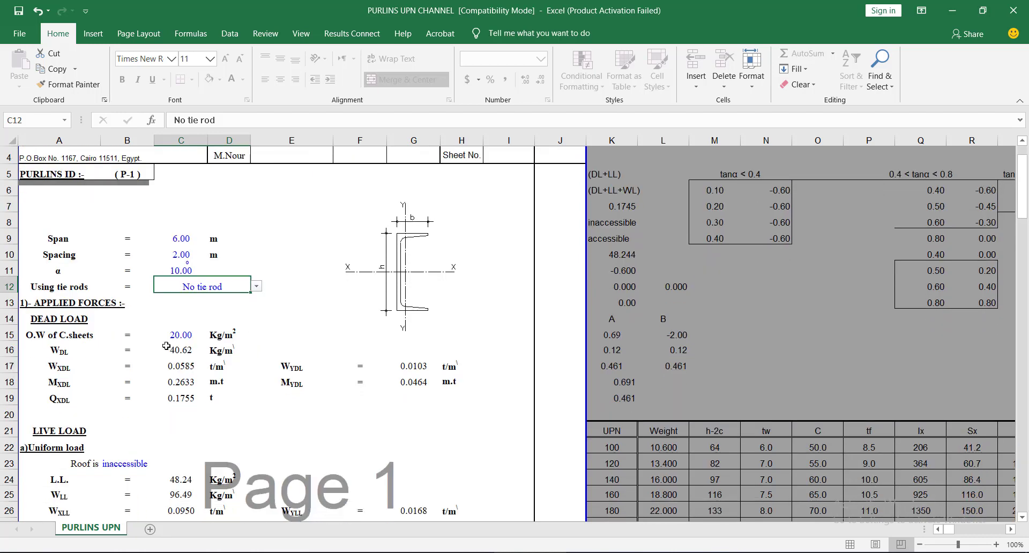
{"action": "left_click", "coordinate": [178, 337]}
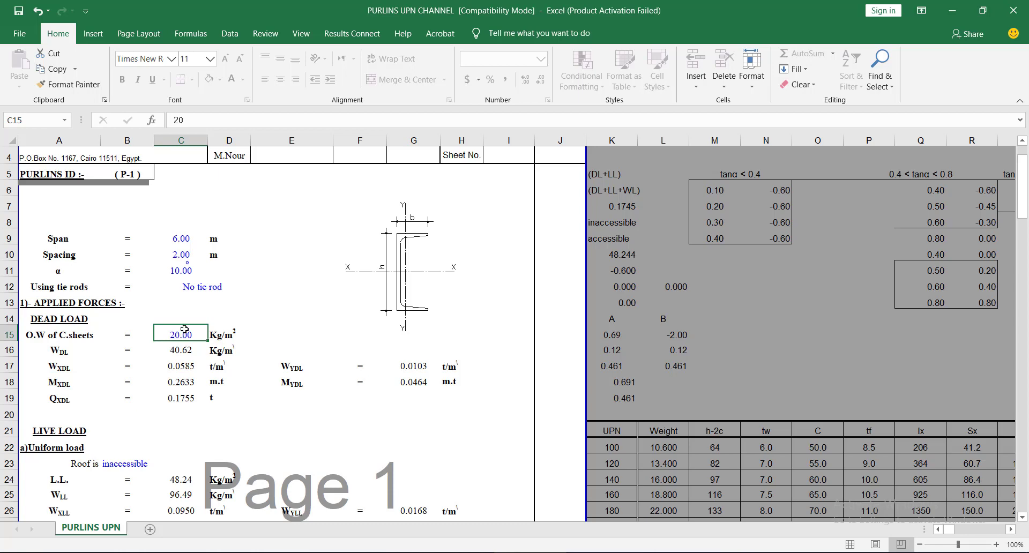
{"action": "scroll", "coordinate": [176, 343], "scroll_direction": "down", "scroll_amount": 1}
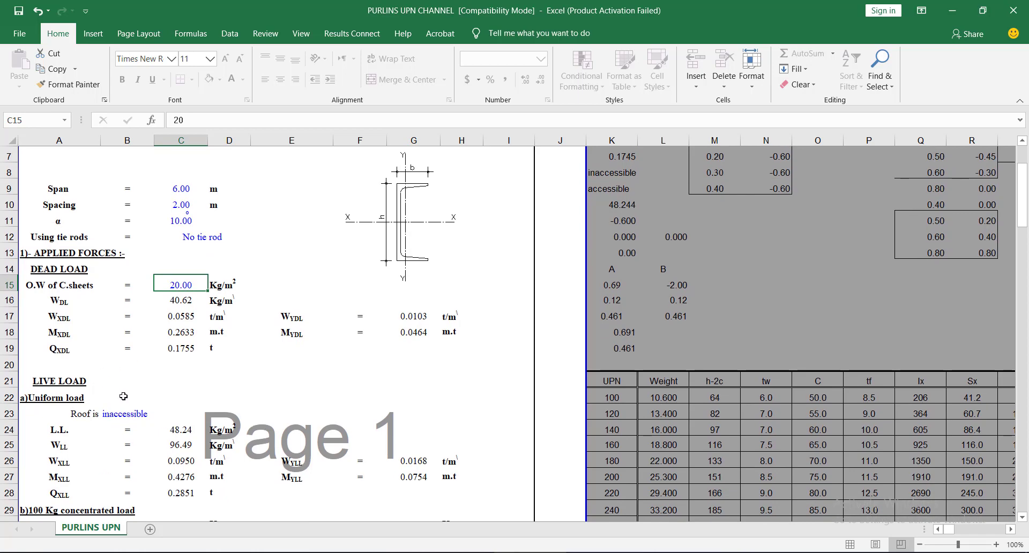
{"action": "scroll", "coordinate": [124, 396], "scroll_direction": "down", "scroll_amount": 1}
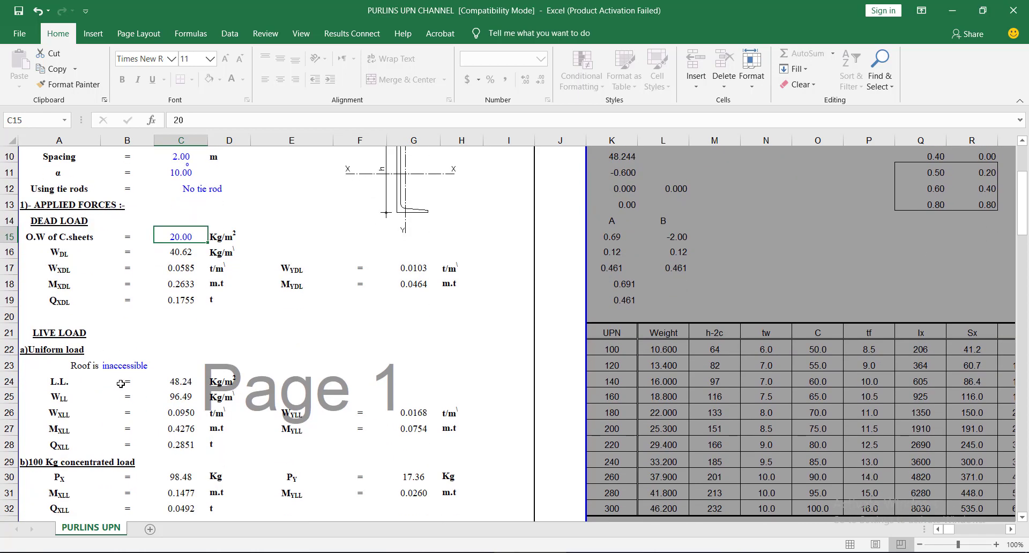
{"action": "left_click", "coordinate": [134, 366]}
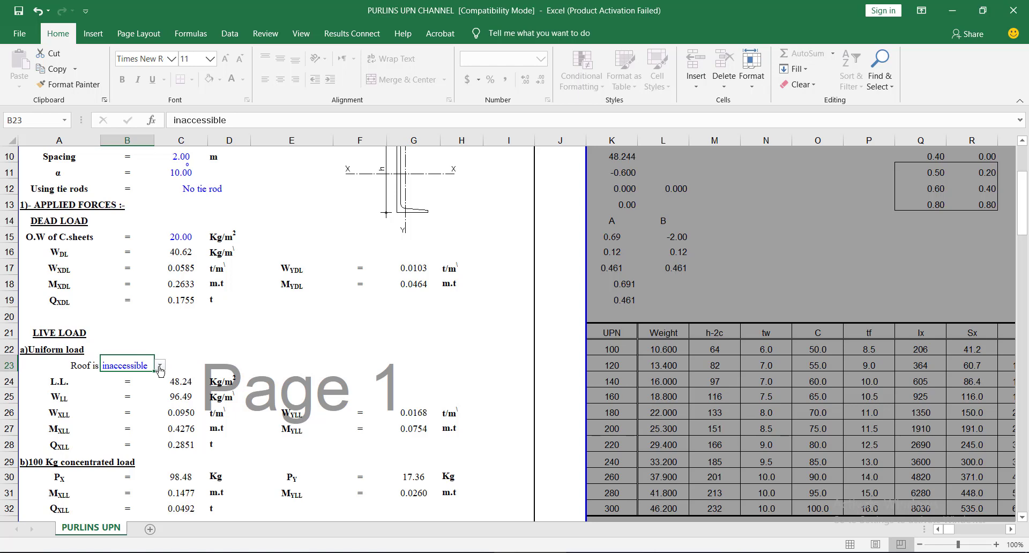
Set the wind load factor K in C39 to 1 and check the wind pressure q in C40, leaving it as is.
{"action": "scroll", "coordinate": [339, 317], "scroll_direction": "down", "scroll_amount": 6}
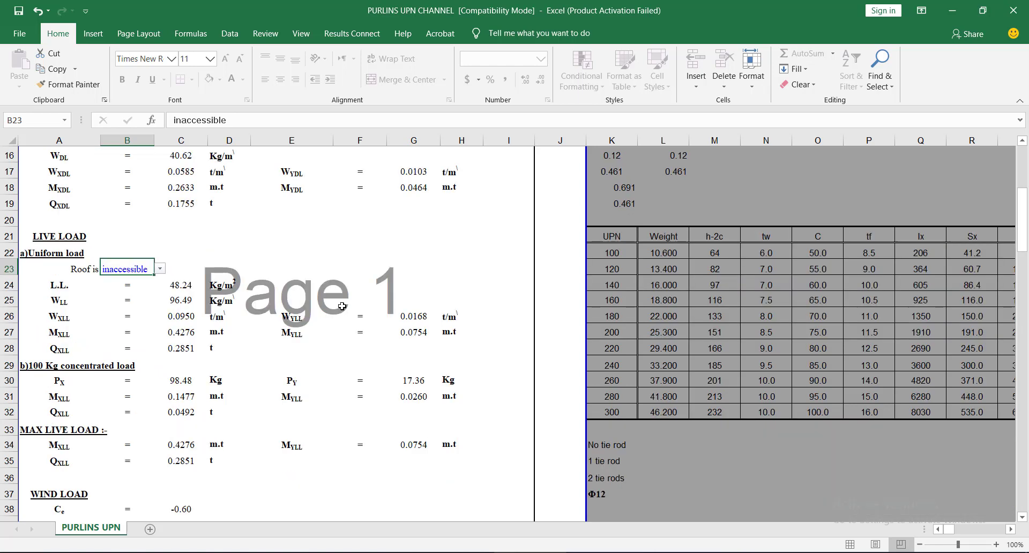
{"action": "scroll", "coordinate": [339, 317], "scroll_direction": "down", "scroll_amount": 1}
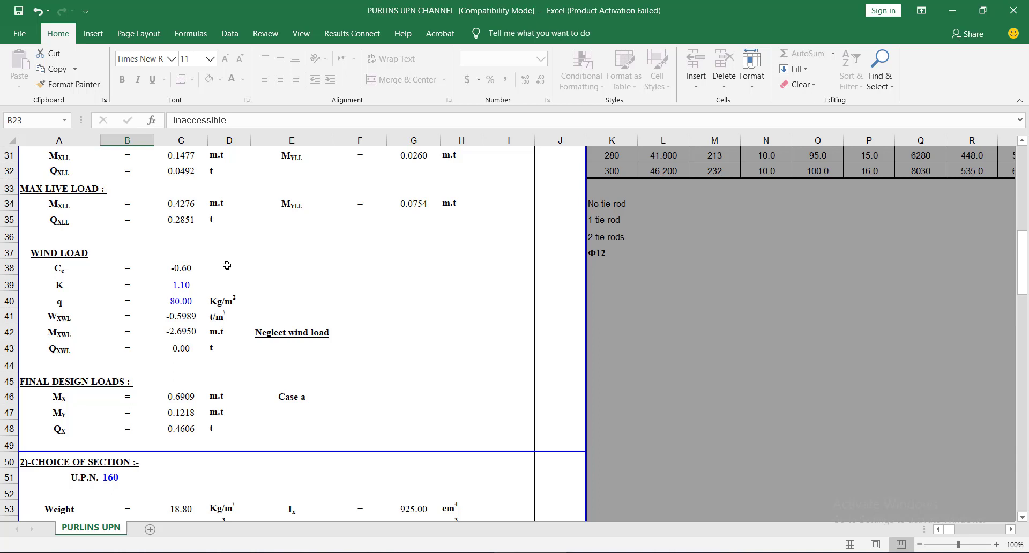
{"action": "left_click", "coordinate": [184, 287]}
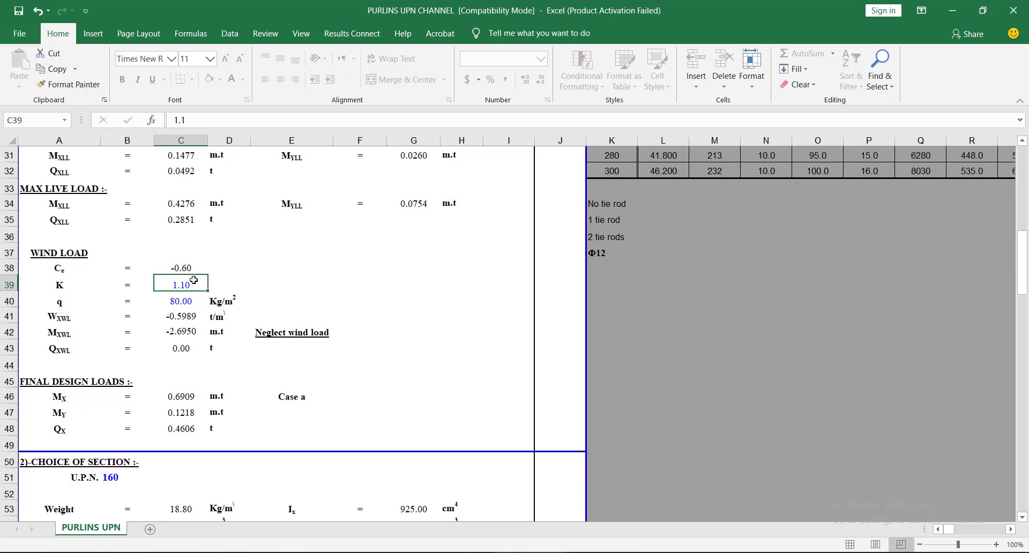
{"action": "type", "text": "1"}
{"action": "left_click", "coordinate": [181, 303]}
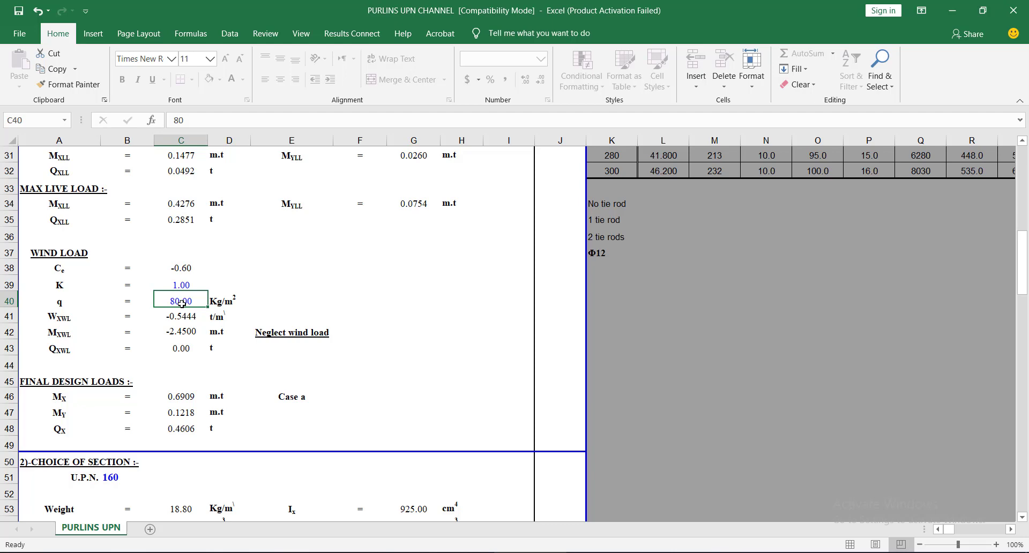
{"action": "double_click", "coordinate": [182, 303]}
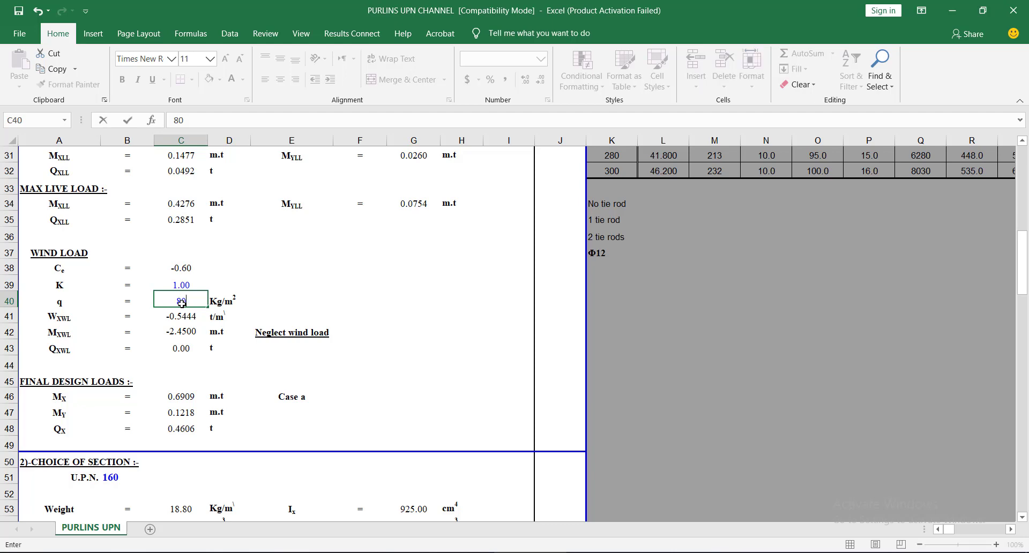
{"action": "left_click", "coordinate": [193, 375]}
Choose U.P.N. 100 as the purlin section in B51 and examine its normal stress, shear stress and deflection checks.
{"action": "scroll", "coordinate": [121, 389], "scroll_direction": "down", "scroll_amount": 2}
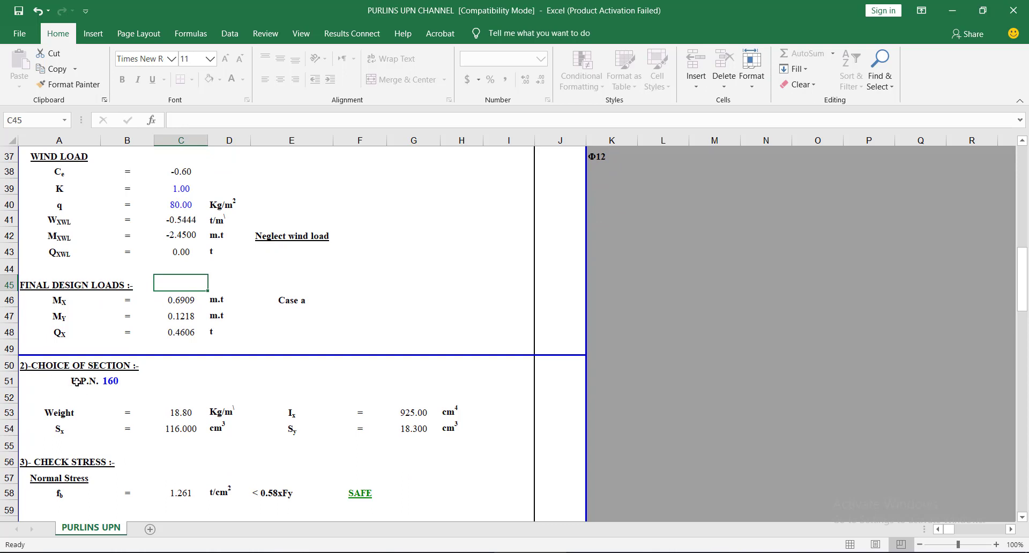
{"action": "left_click", "coordinate": [118, 382]}
{"action": "left_click", "coordinate": [160, 382]}
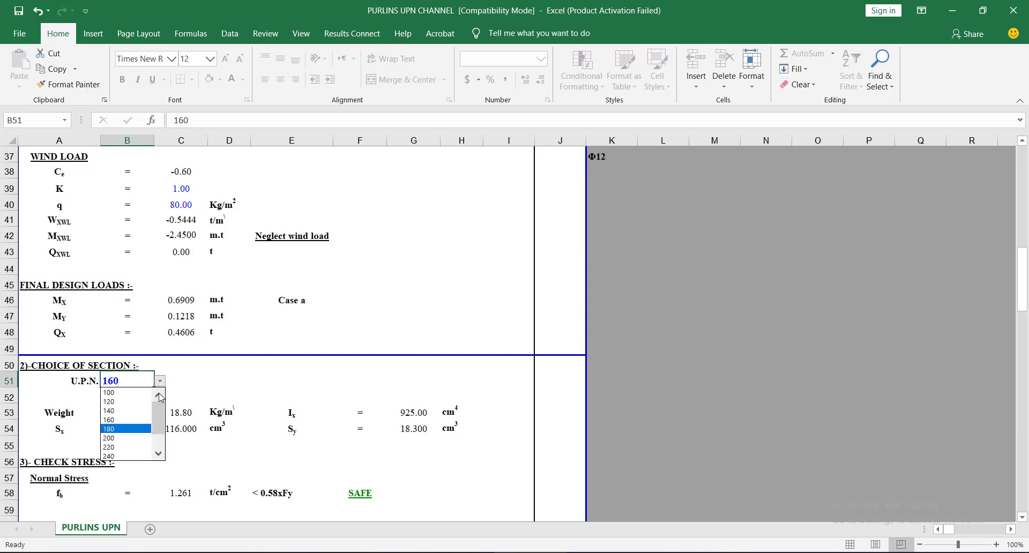
{"action": "left_click", "coordinate": [137, 392]}
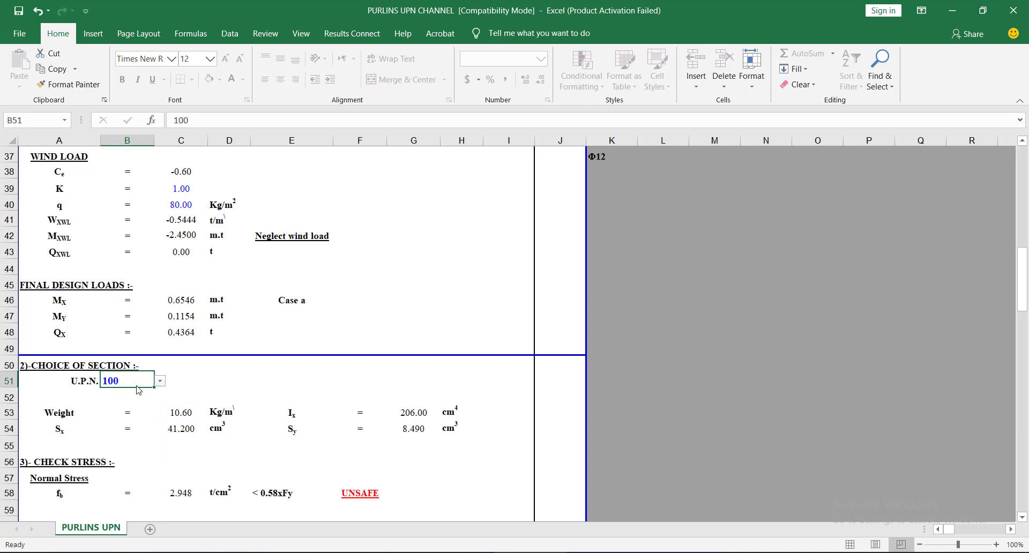
{"action": "scroll", "coordinate": [332, 278], "scroll_direction": "down", "scroll_amount": 3}
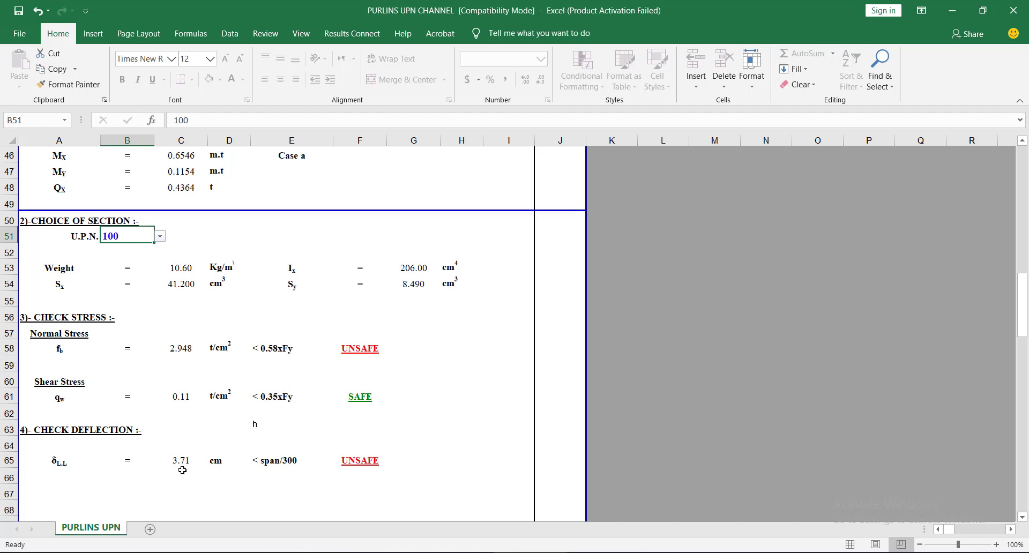
Switch to the Design of Beams presentation in PowerPoint and go to slide 41, Design of Purlins, on resolving loads along X and Y.
{"action": "left_click", "coordinate": [239, 551]}
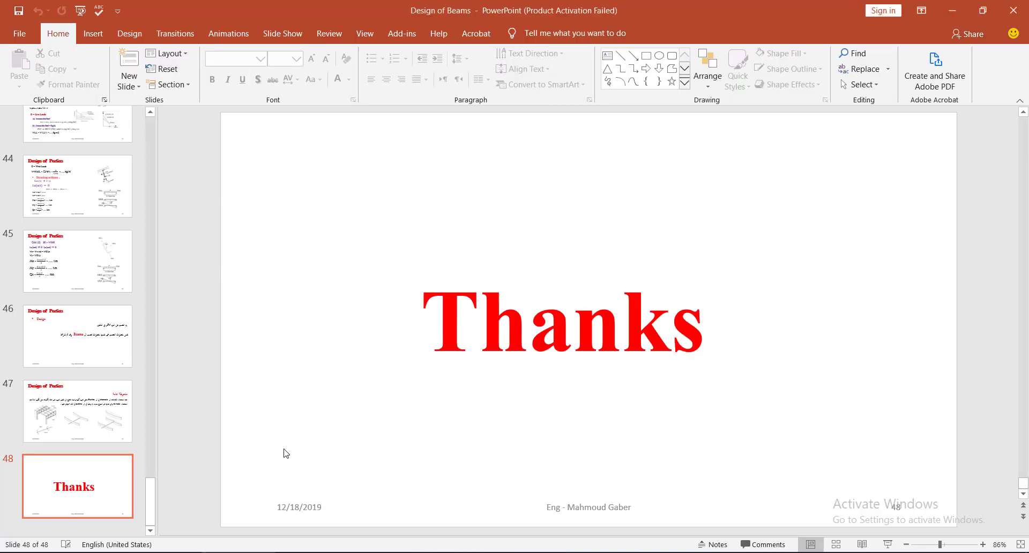
{"action": "scroll", "coordinate": [286, 454], "scroll_direction": "up", "scroll_amount": 8}
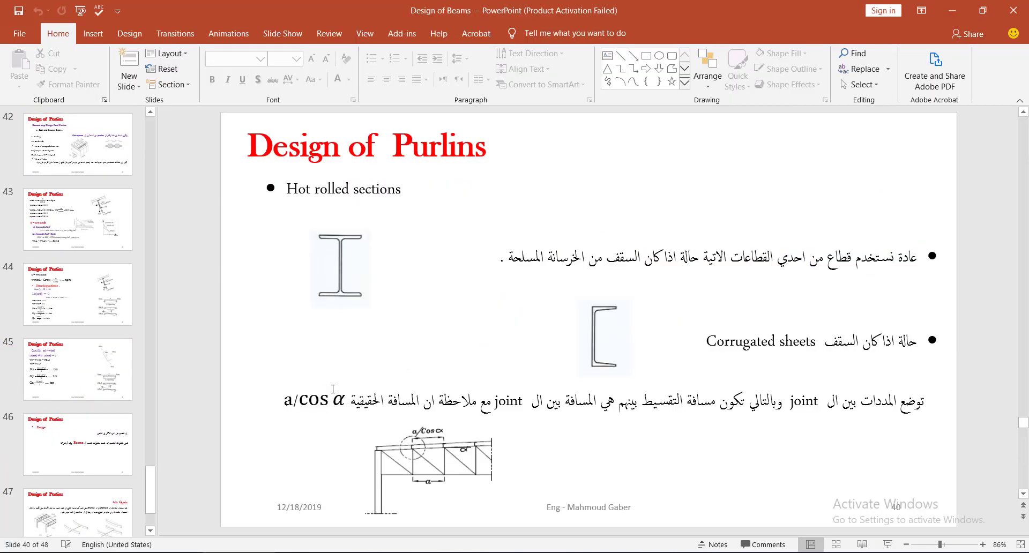
{"action": "scroll", "coordinate": [333, 389], "scroll_direction": "down", "scroll_amount": 1}
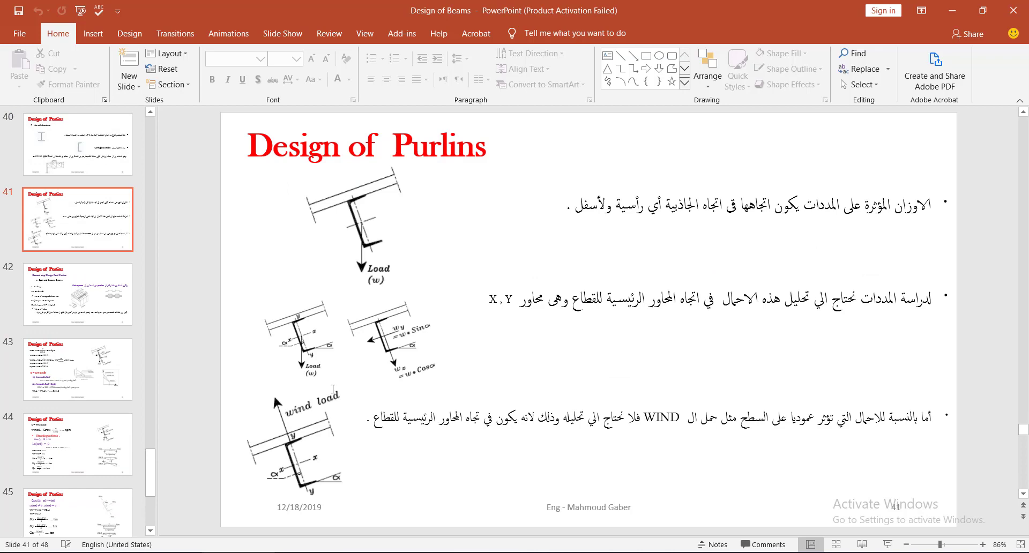